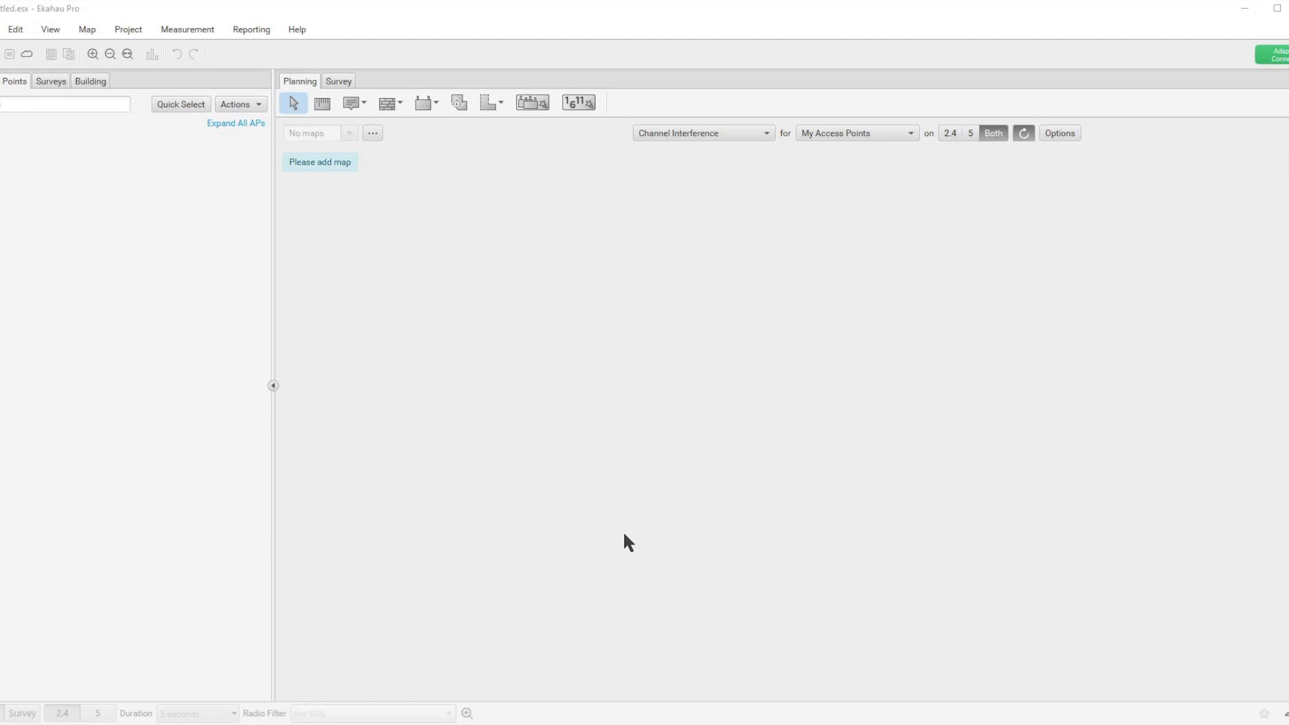
Step: Add the JPG image "floor plan 1" from the Maps\JPG folder as the project's map
left_click(372, 133)
left_click(402, 155)
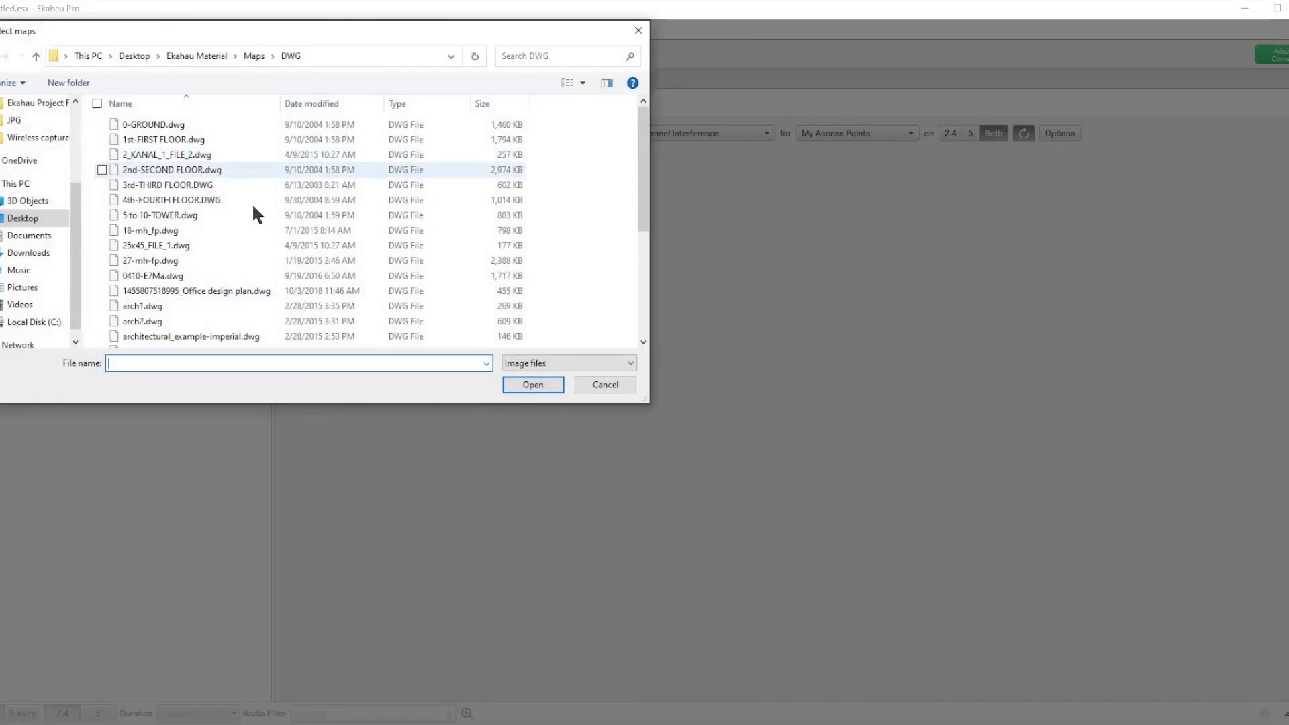
left_click(253, 55)
double_click(146, 153)
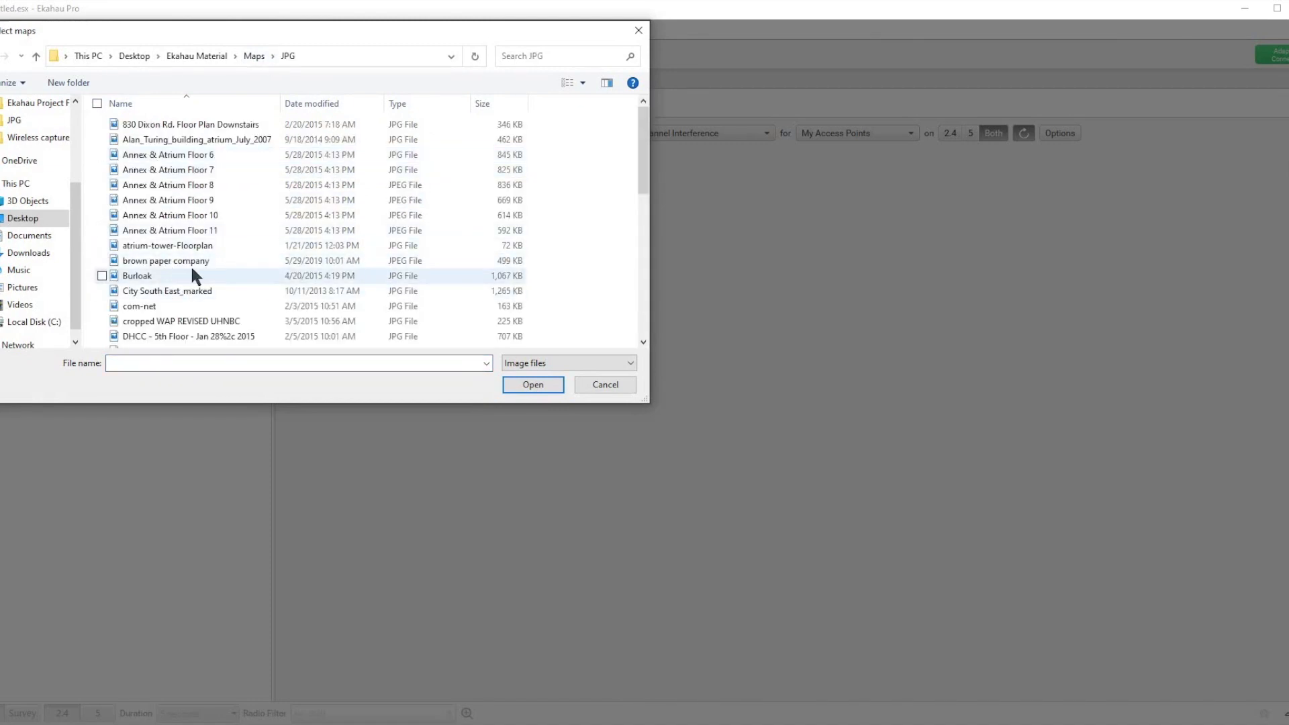
scroll(191, 264, "down", 1)
scroll(191, 265, "down", 4)
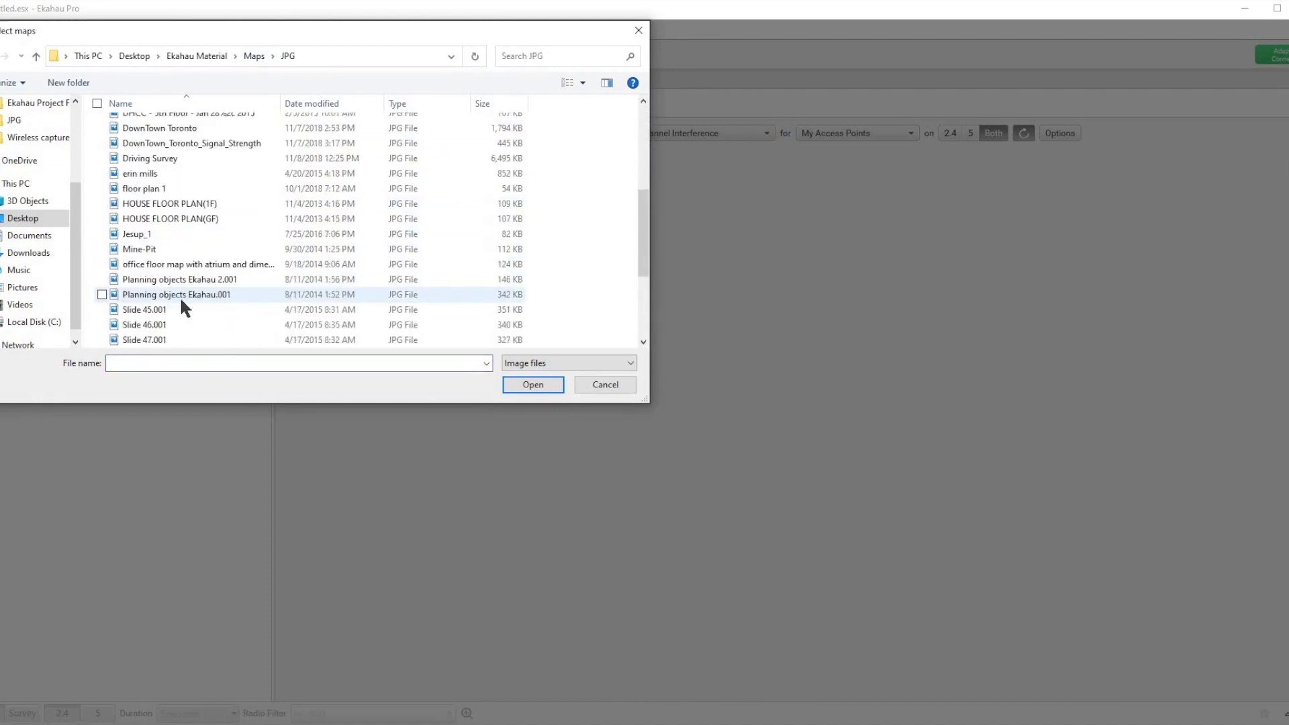
left_click(153, 190)
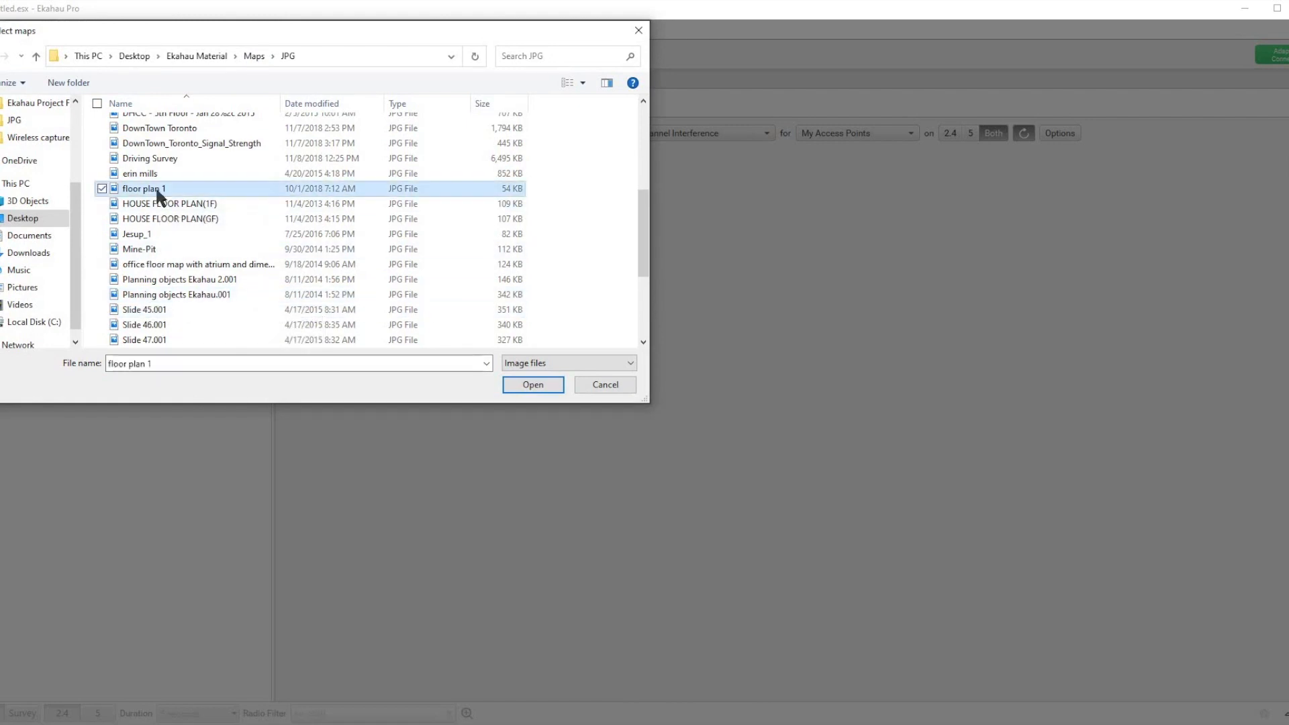
left_click(525, 384)
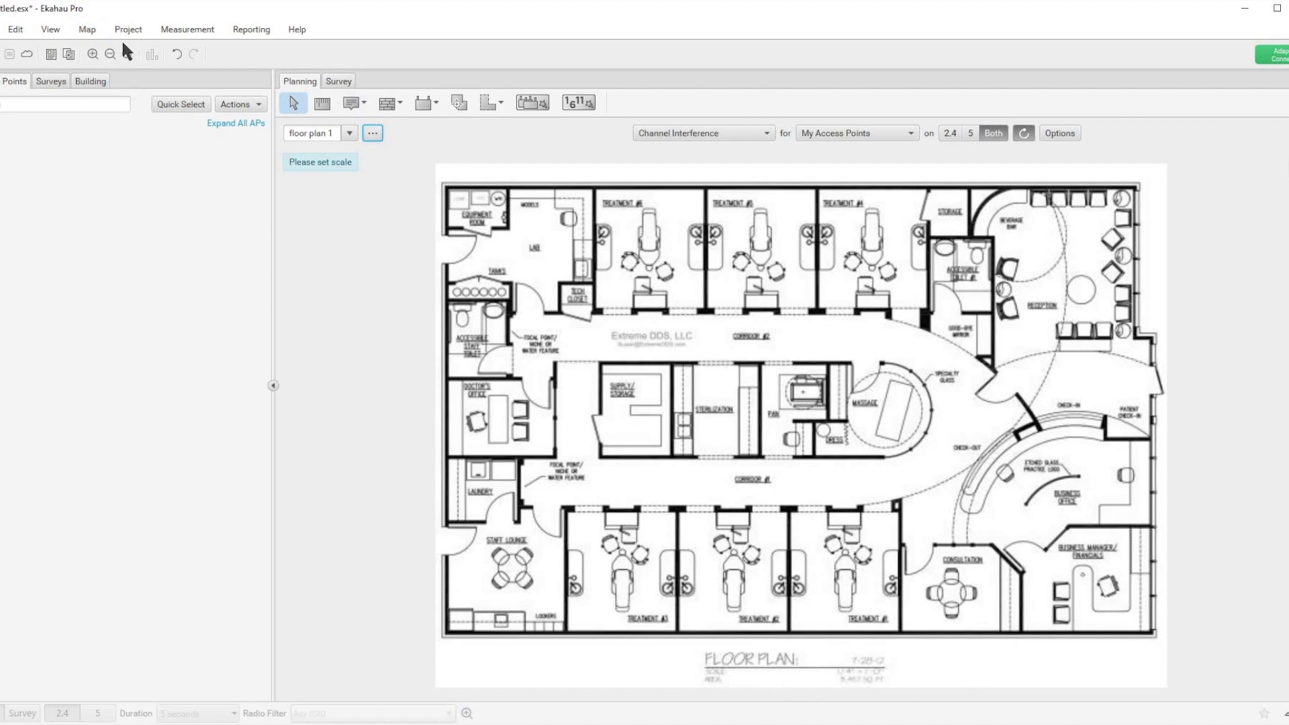
Step: Open the floor plan 1 map for cropping and rotating
left_click(87, 29)
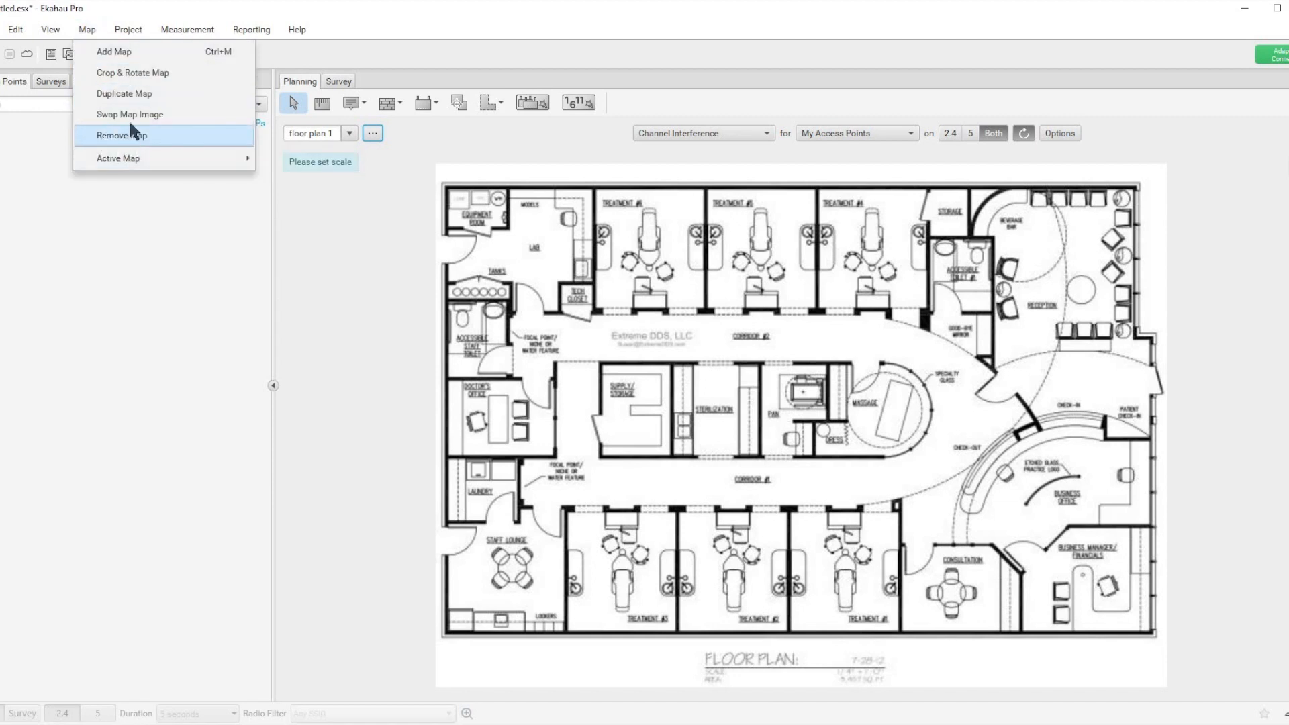
left_click(144, 70)
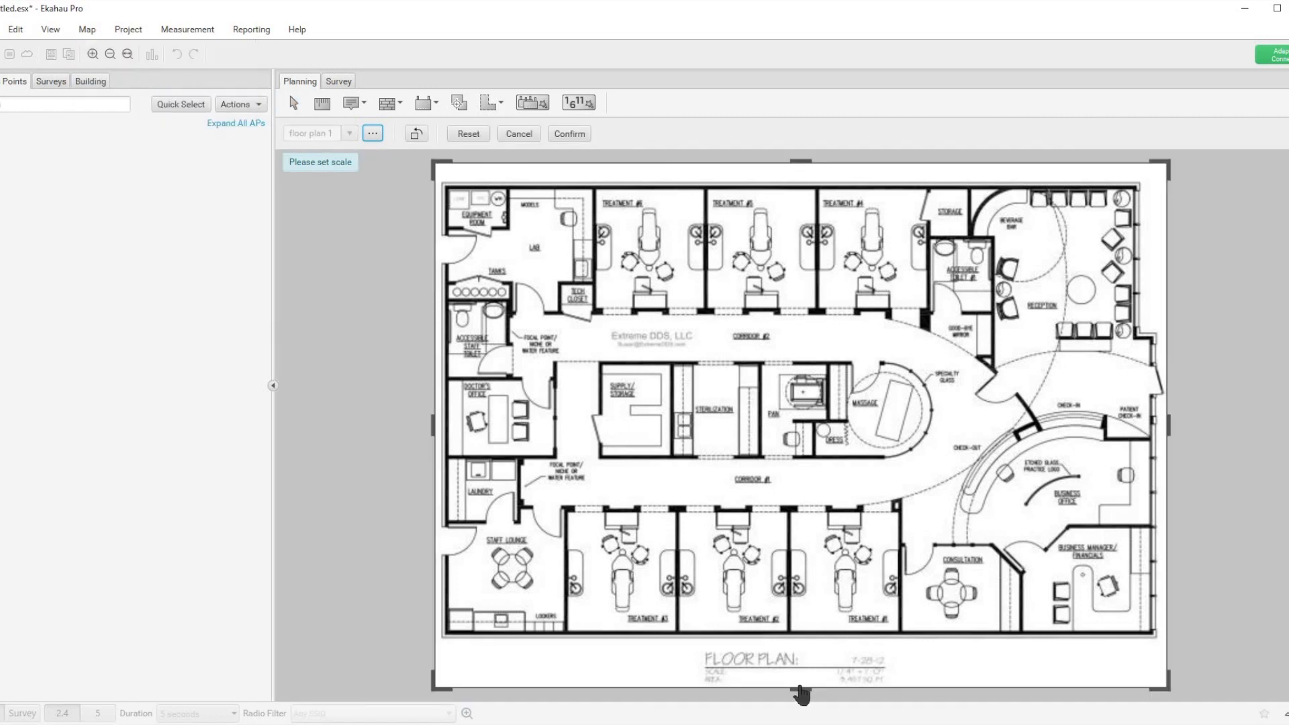
Step: Try cropping the title block and upper margin off the map and rotating it by 180 degrees, and reset these changes
left_click_drag(803, 686, 801, 645)
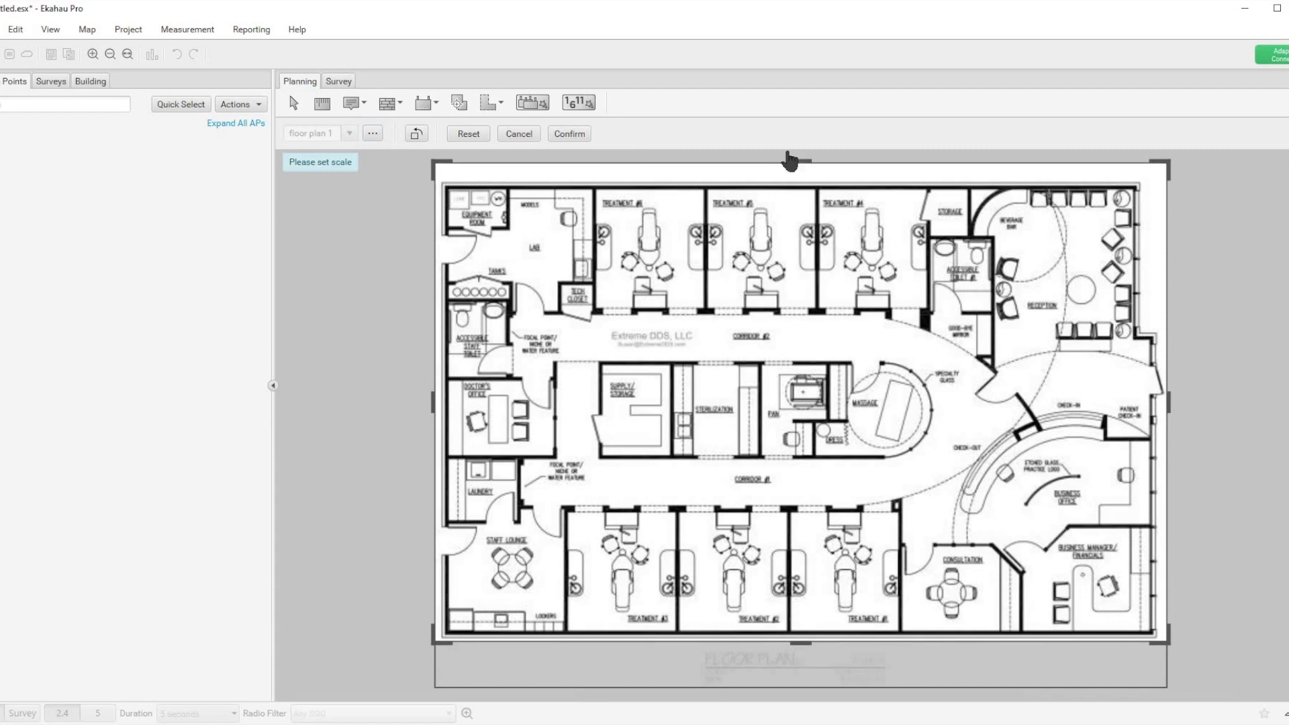
left_click_drag(801, 162, 805, 177)
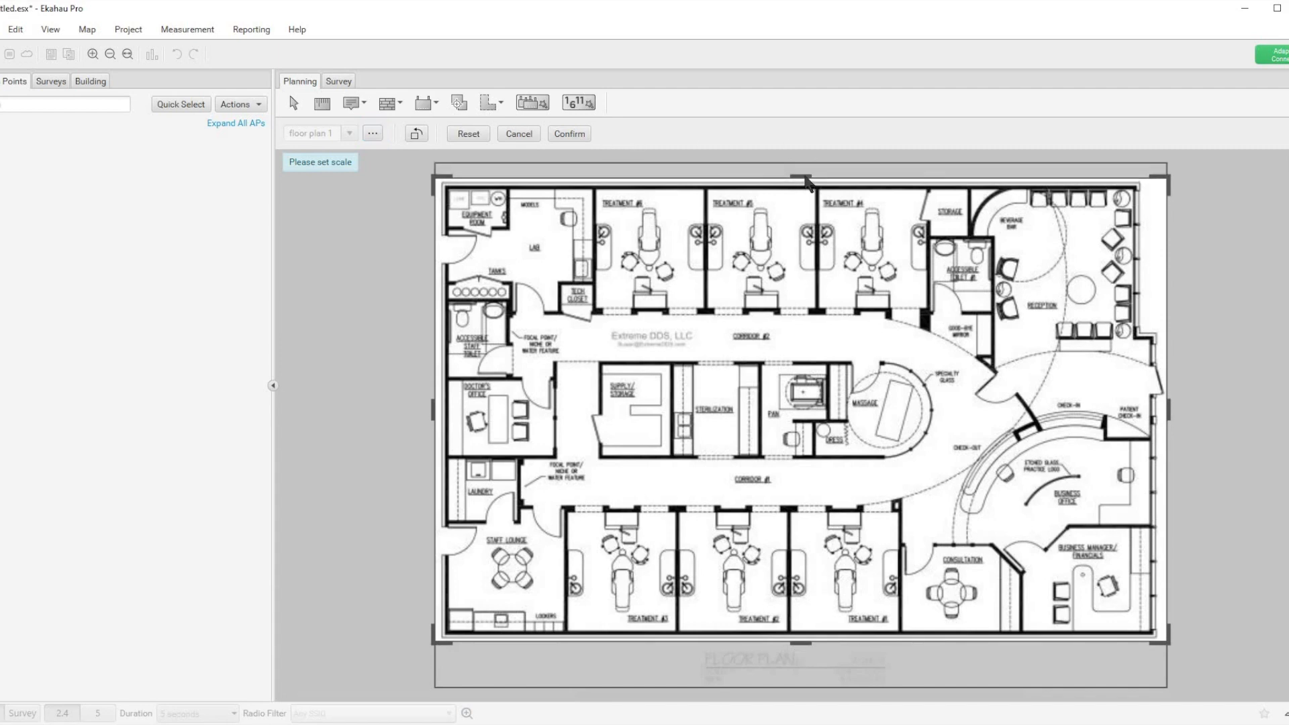
left_click(416, 133)
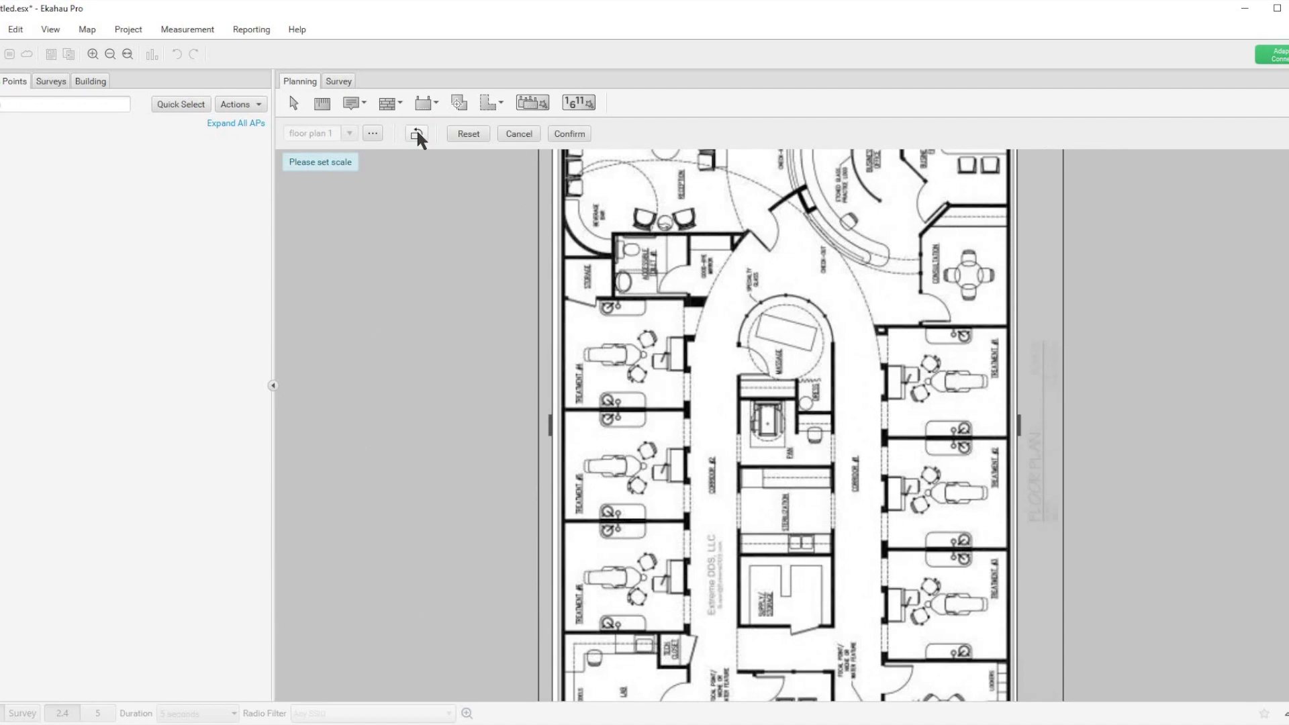
left_click(417, 133)
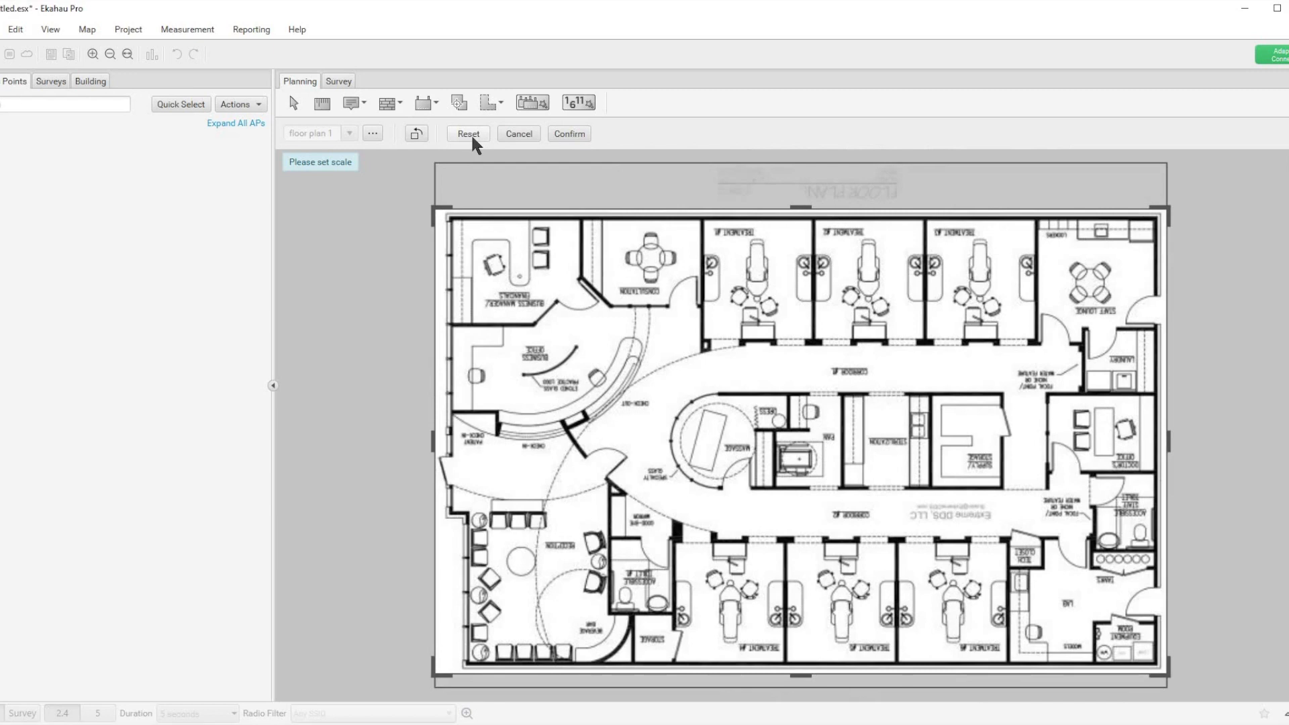
left_click(470, 133)
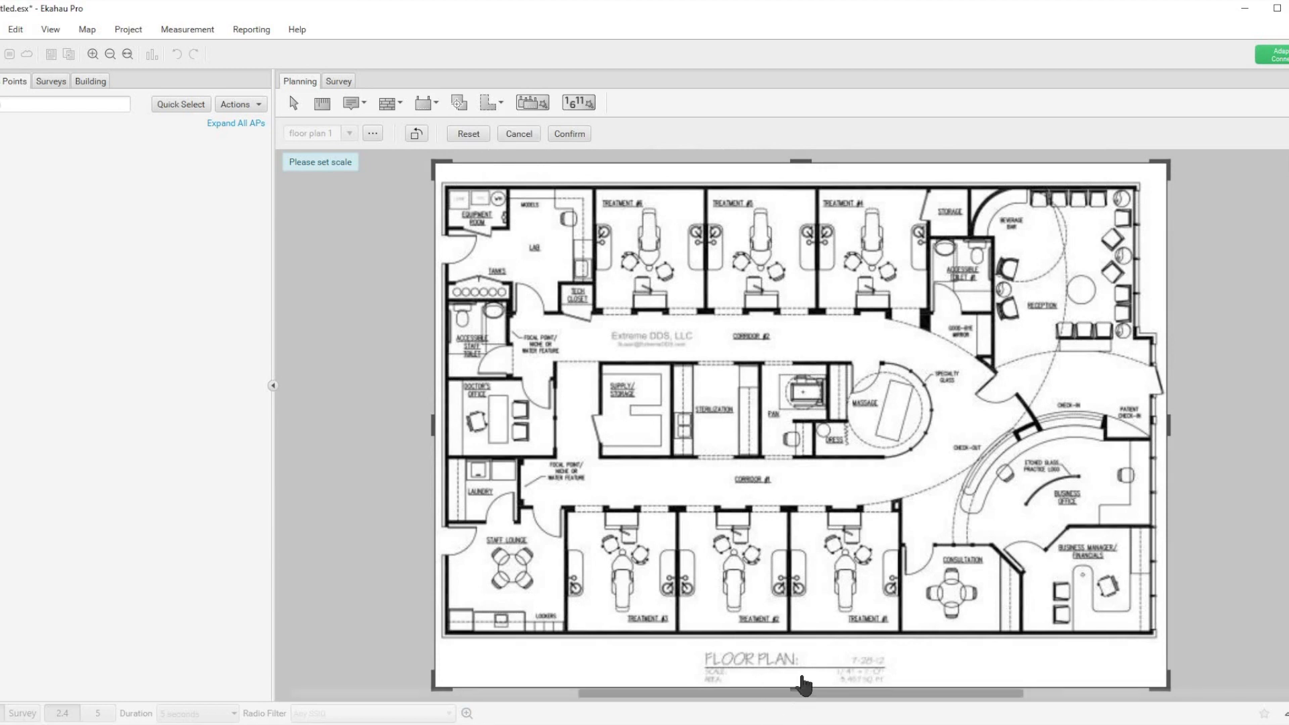
Step: Crop off the title block below the floor plan and the blank margin above it, and confirm the crop
left_click_drag(803, 690, 802, 646)
left_click_drag(800, 167, 802, 181)
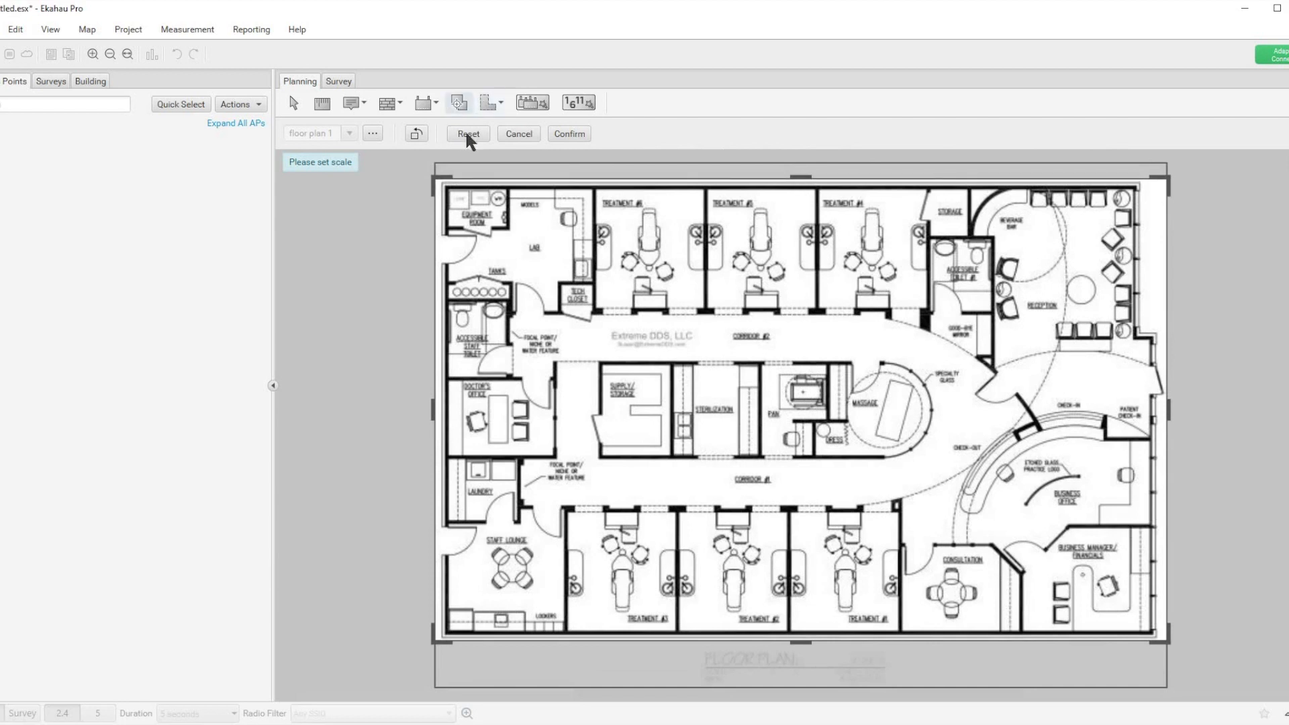
left_click(572, 133)
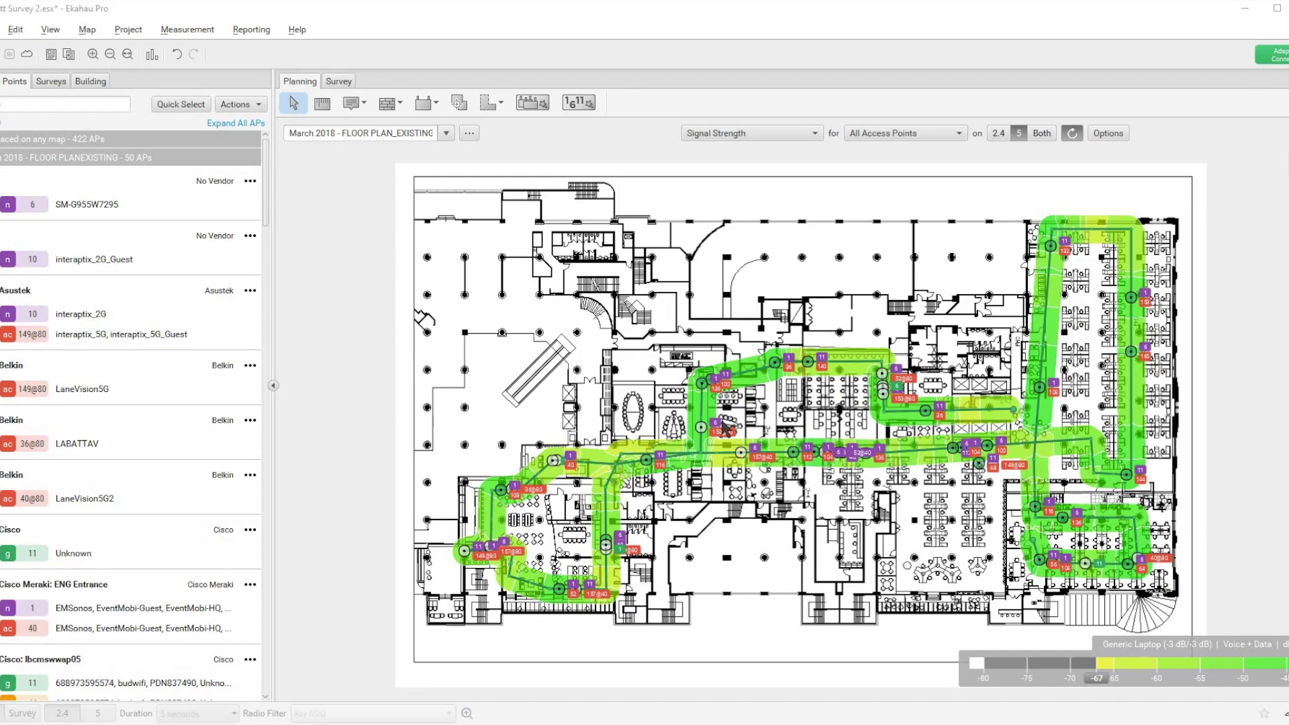
Step: Rotate the surveyed March 2018 floor plan to portrait orientation with Crop & Rotate Map and confirm
left_click(87, 29)
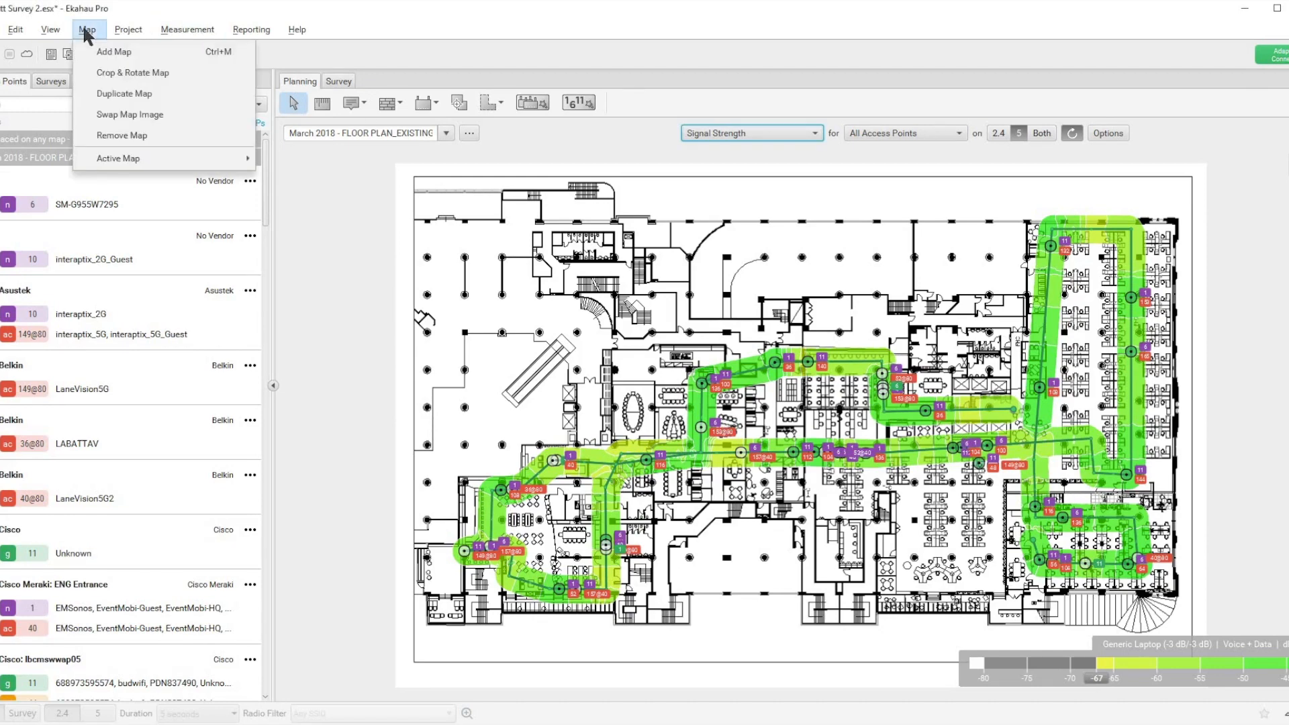
left_click(109, 73)
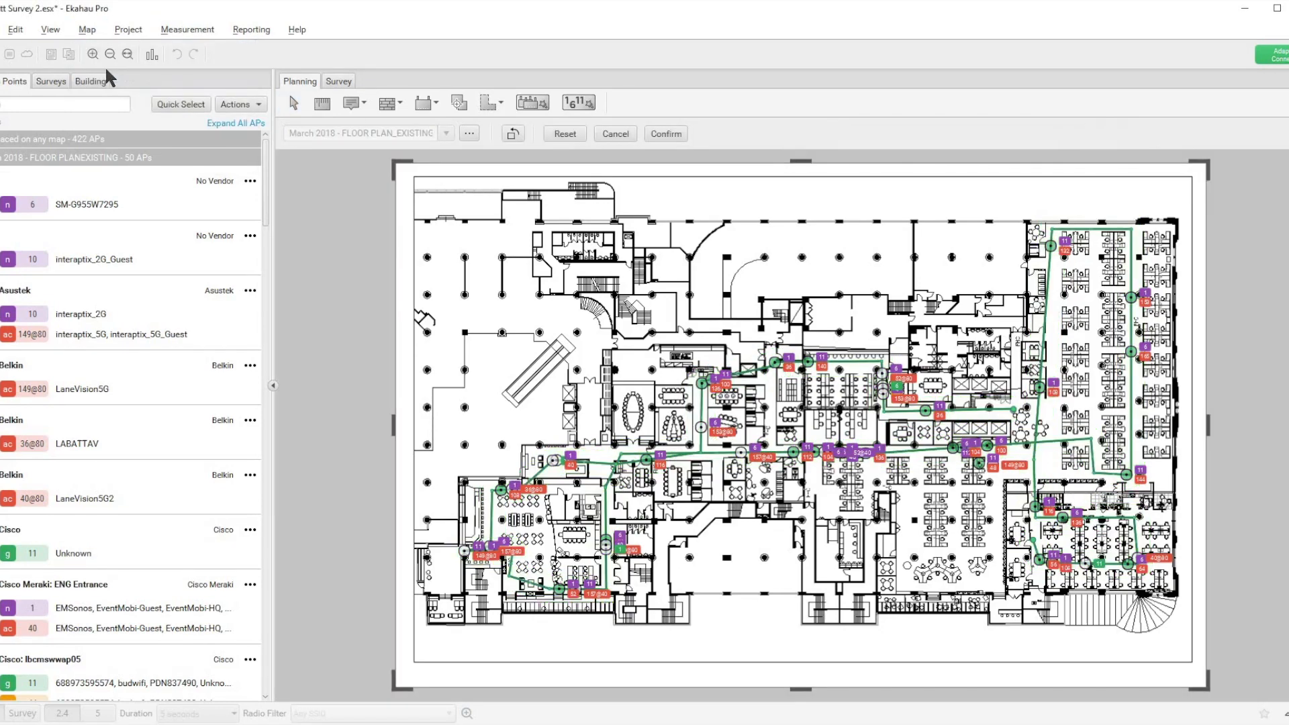
left_click(510, 133)
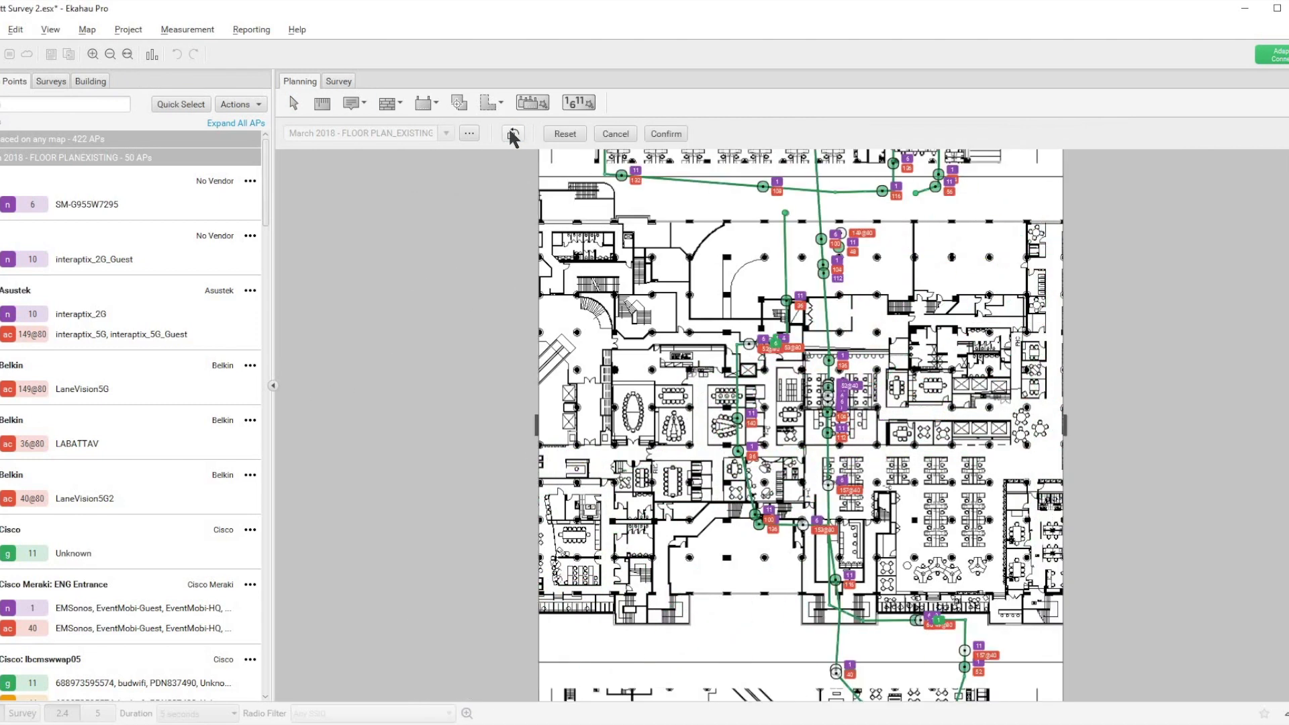
left_click(509, 132)
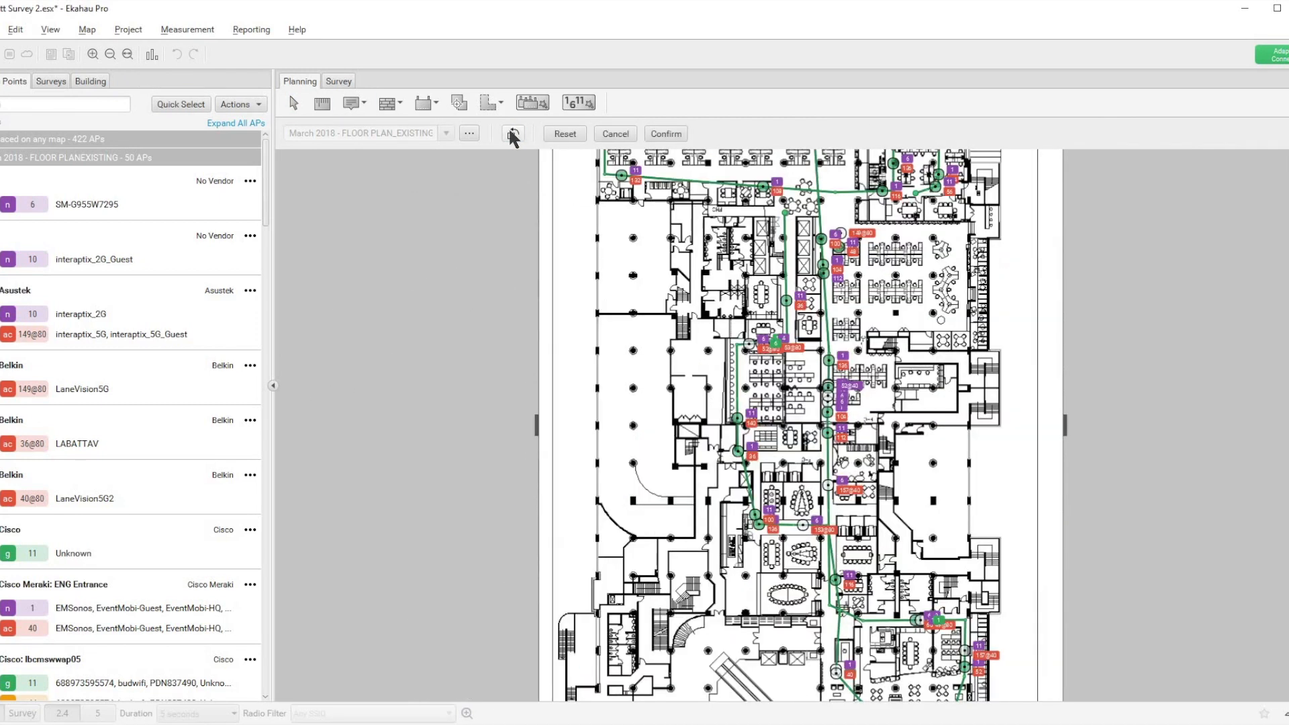
left_click(512, 135)
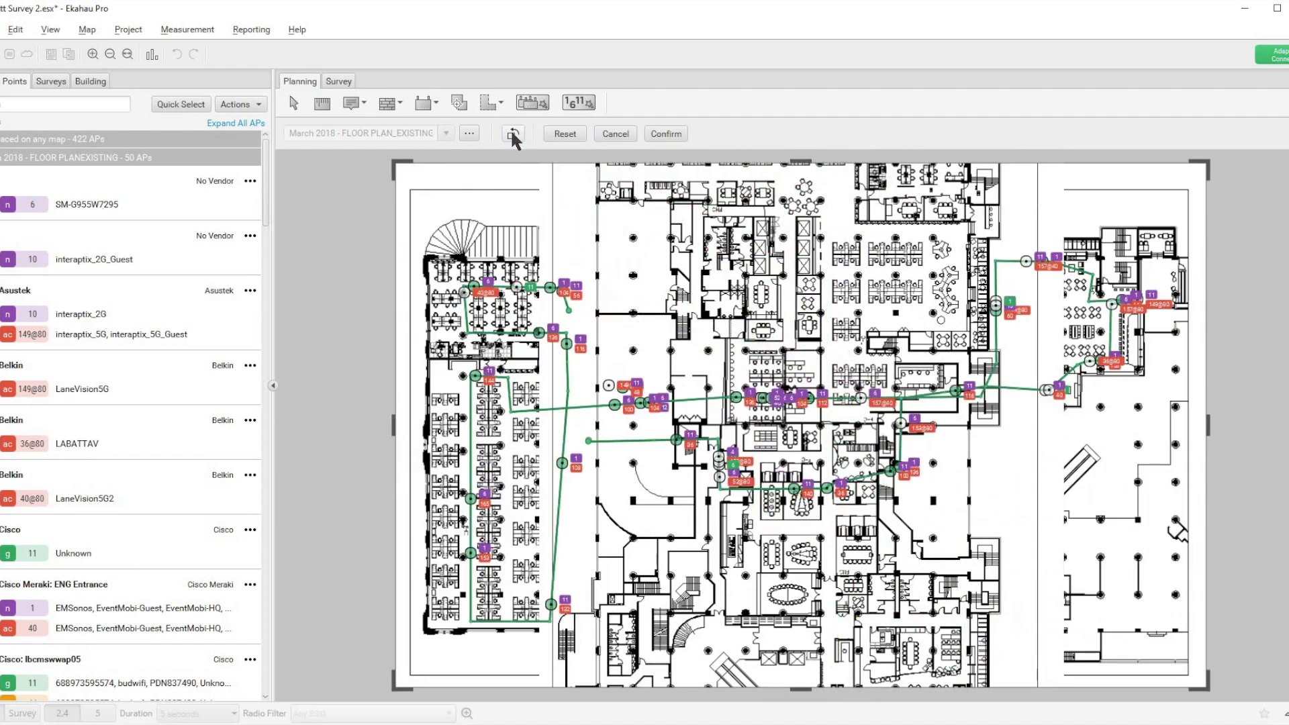
left_click(512, 134)
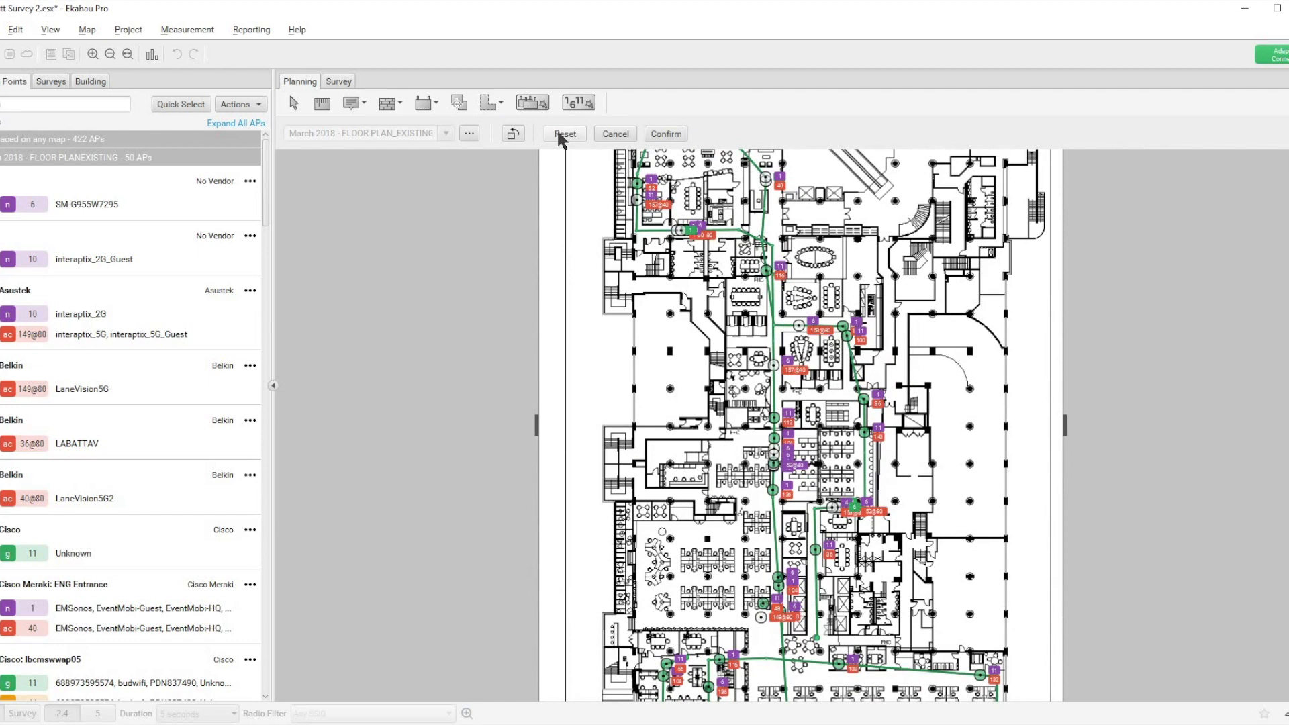
left_click(665, 134)
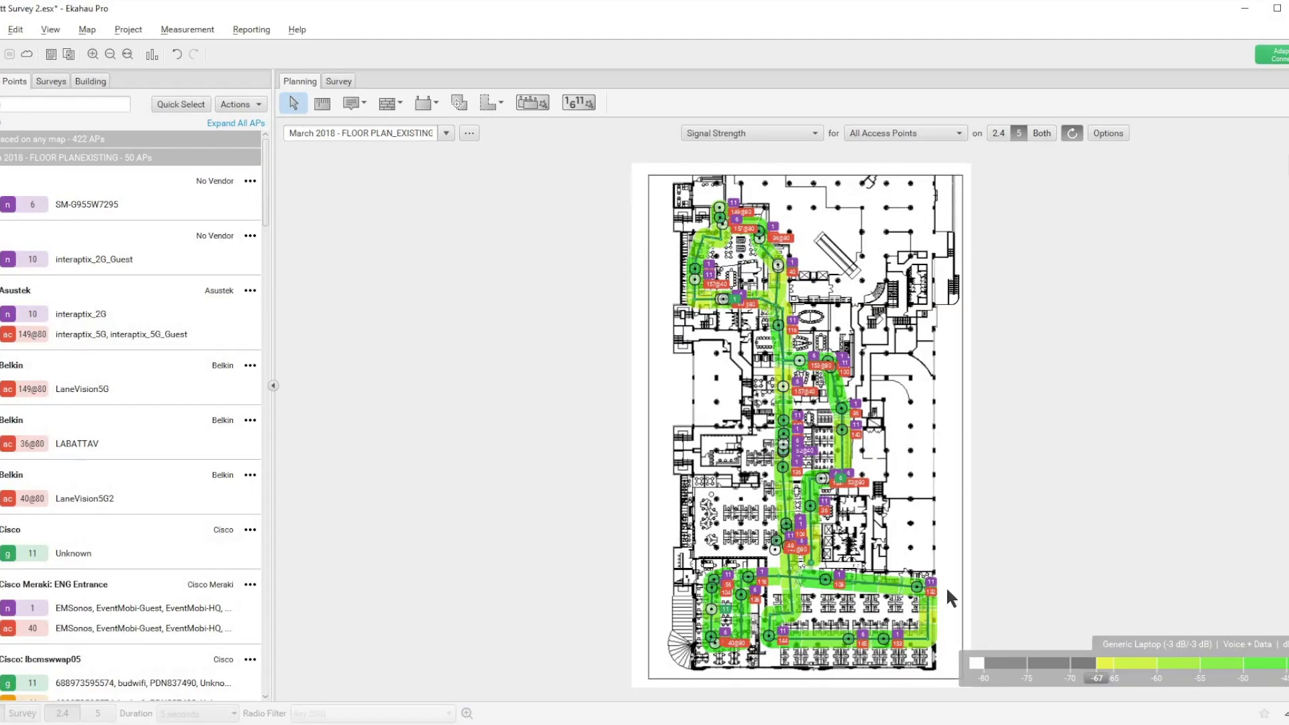
Step: Rotate the surveyed March 2018 floor plan back to its original landscape orientation and confirm
left_click(81, 27)
left_click(111, 68)
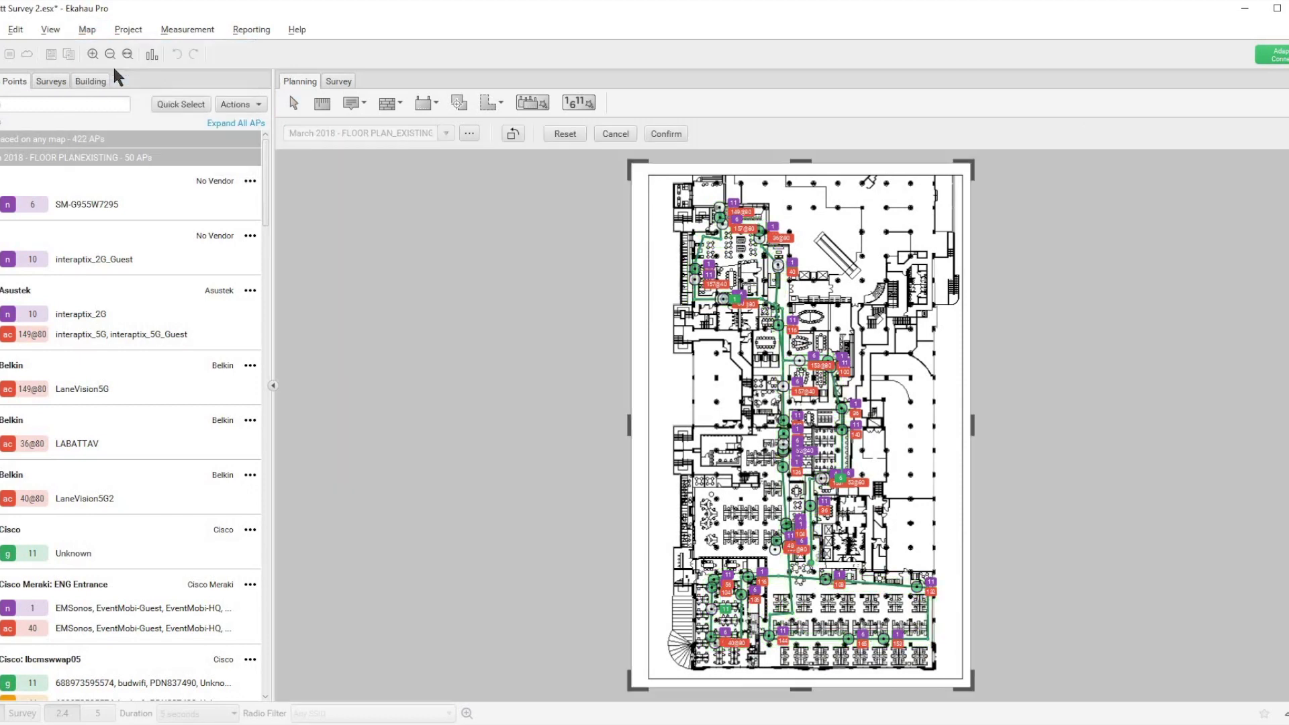
left_click(513, 133)
left_click(553, 134)
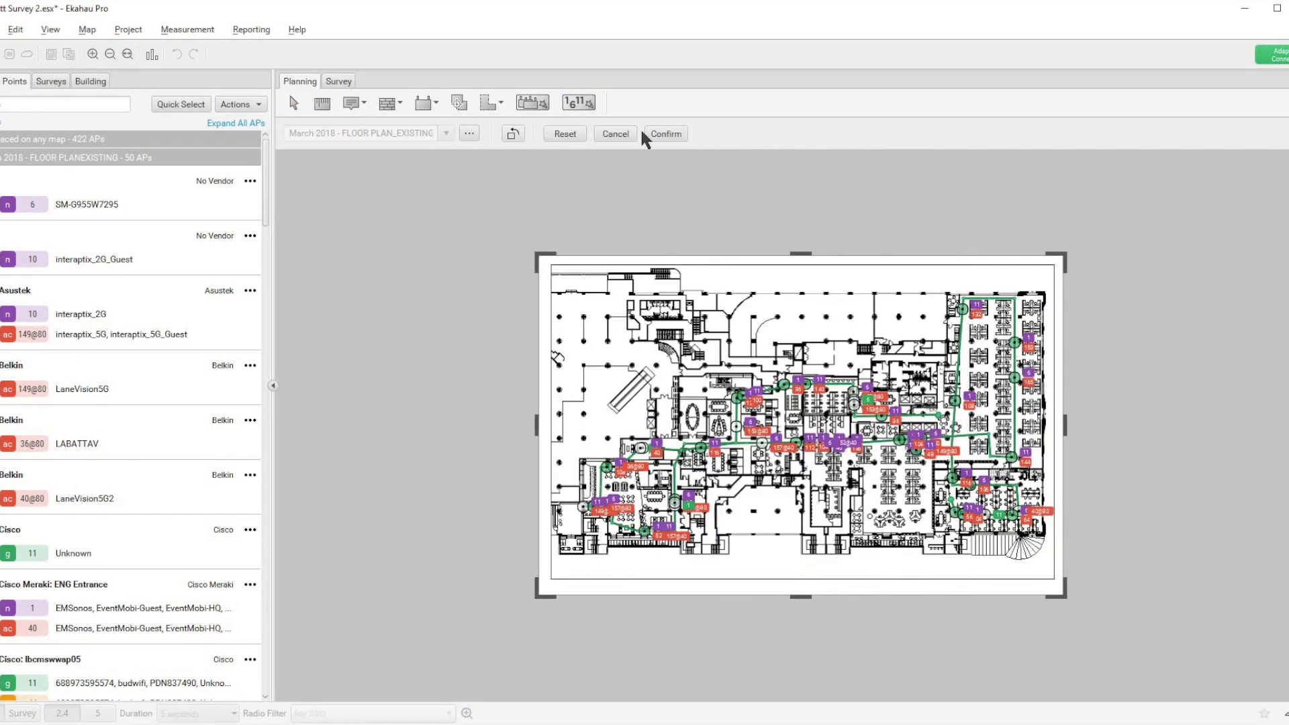
left_click(662, 134)
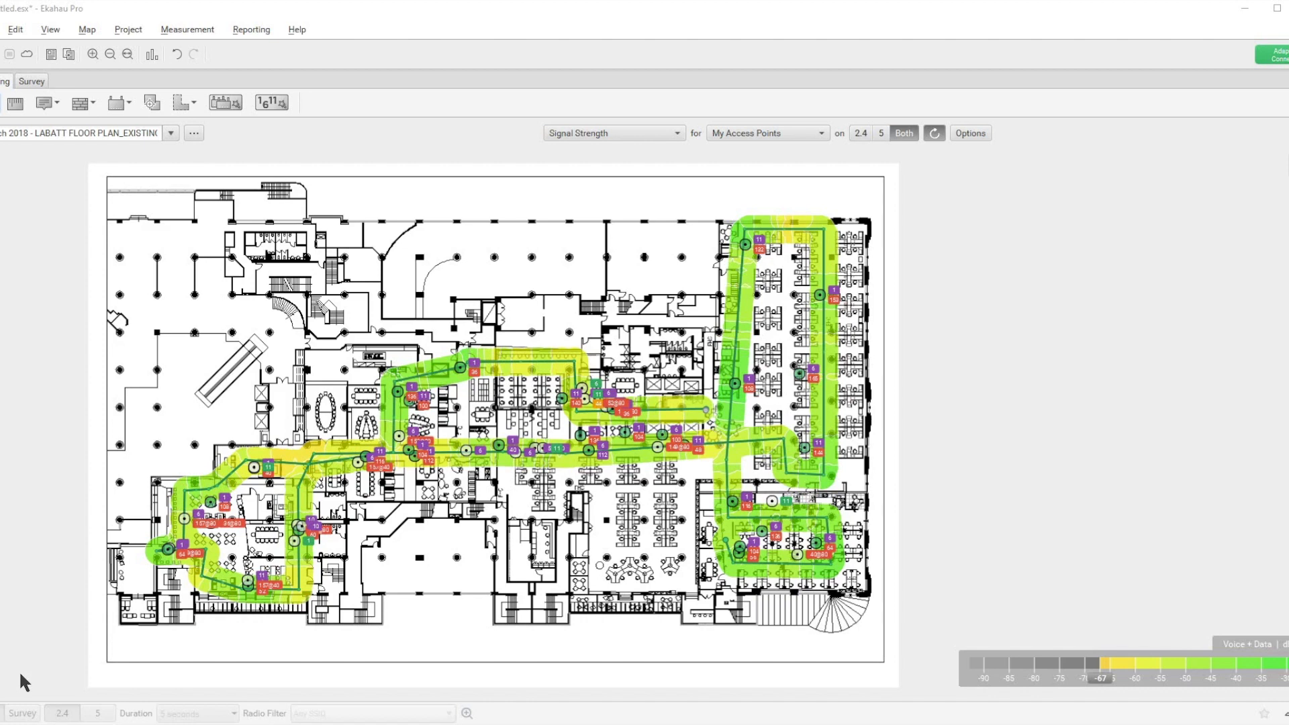
Step: View the Secondary Signal Strength and the Tertiary Signal Strength heatmaps for My Access Points
left_click(678, 132)
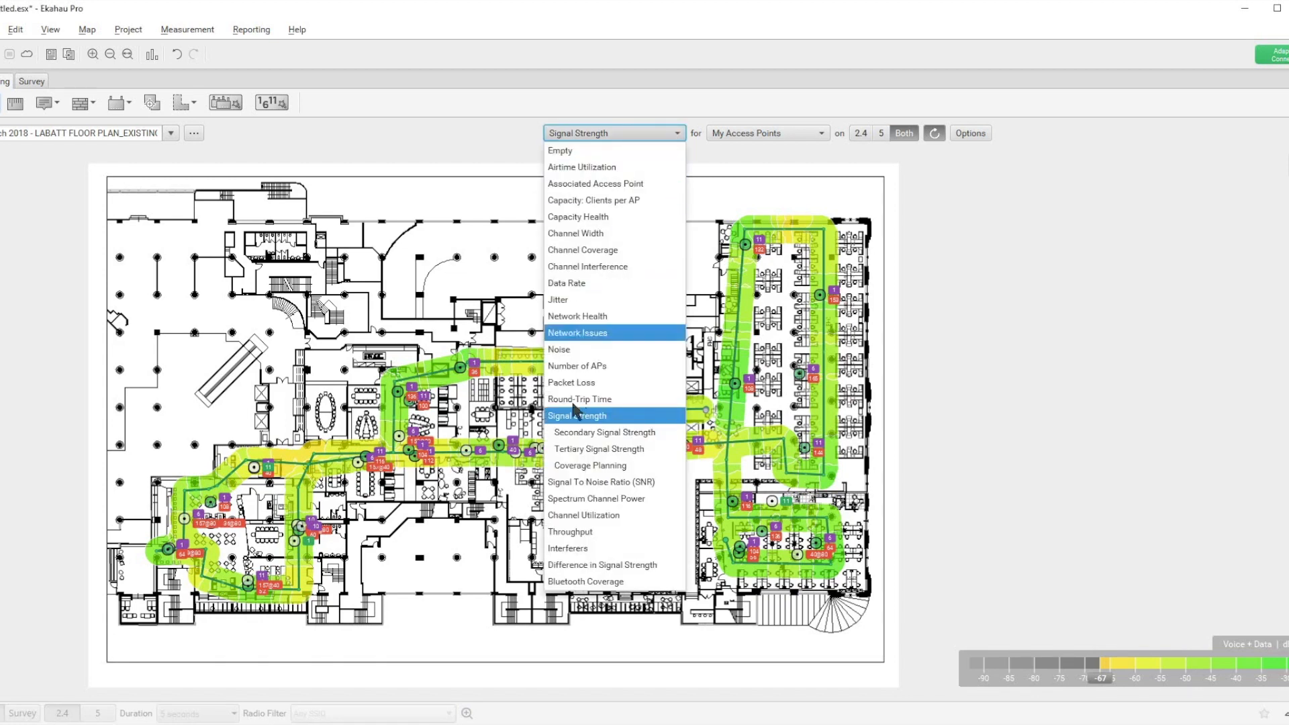
left_click(575, 436)
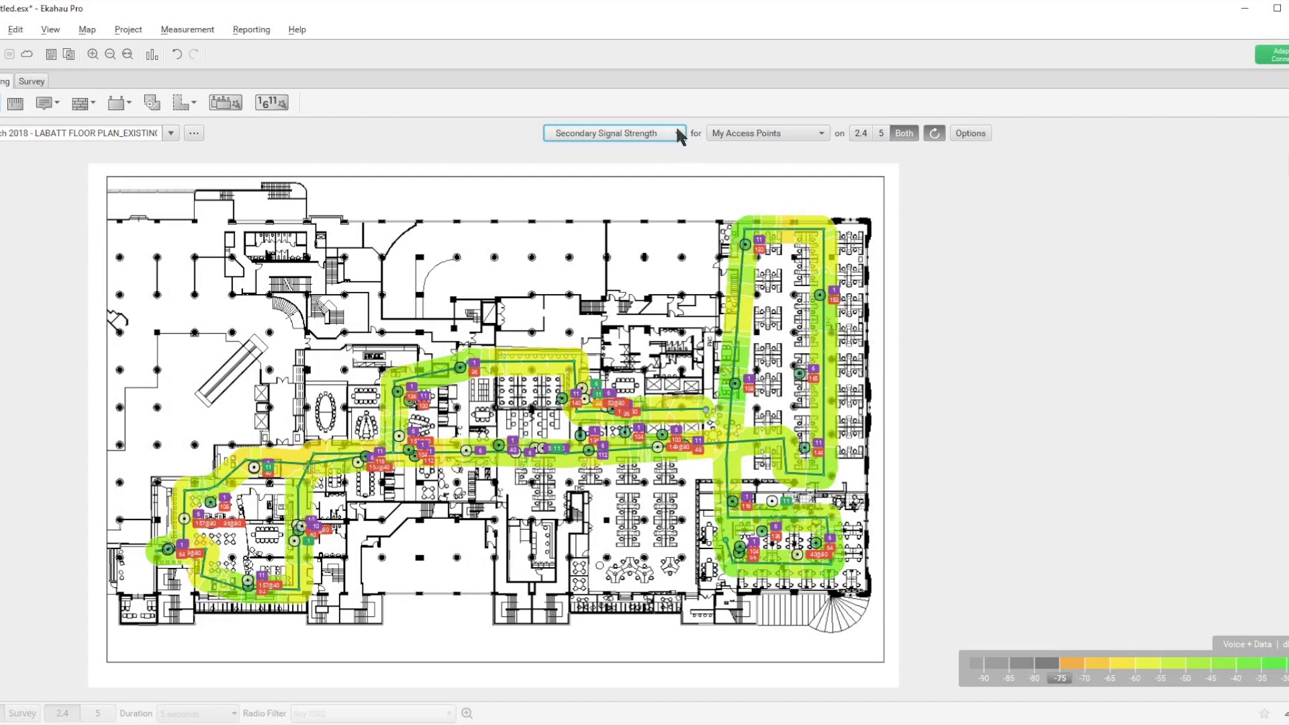
left_click(679, 135)
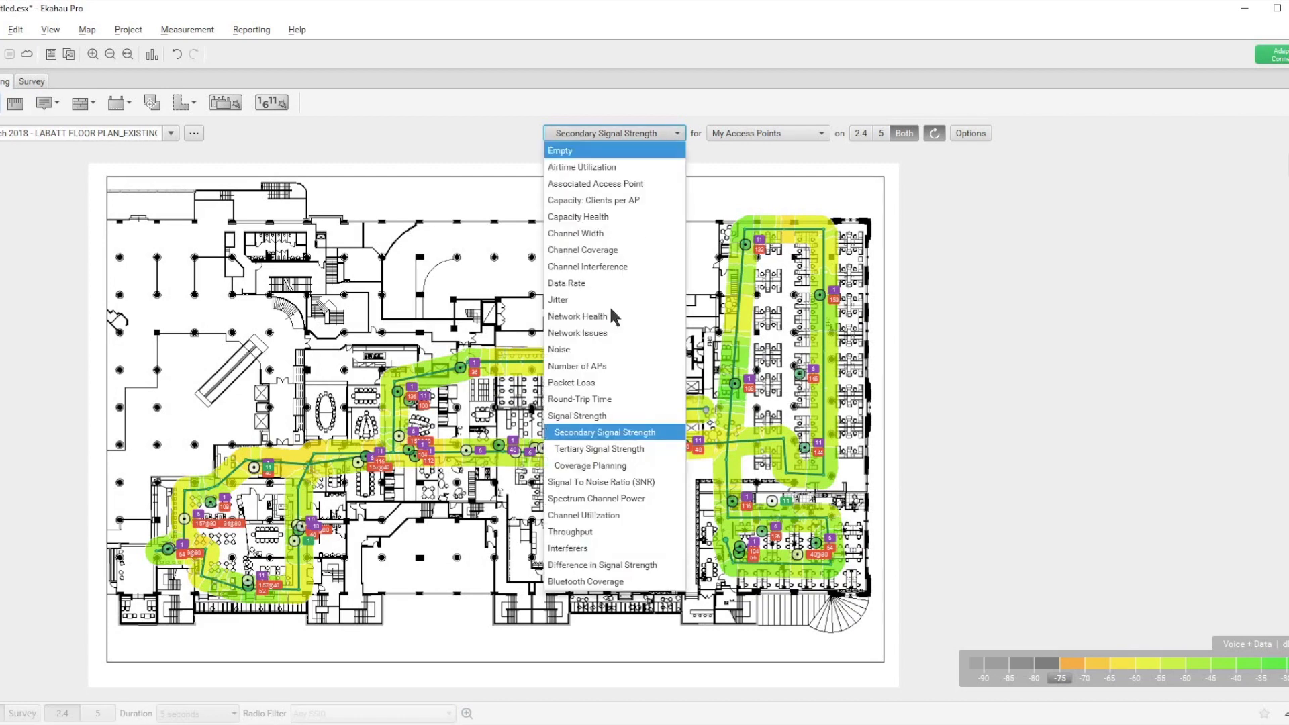
left_click(575, 450)
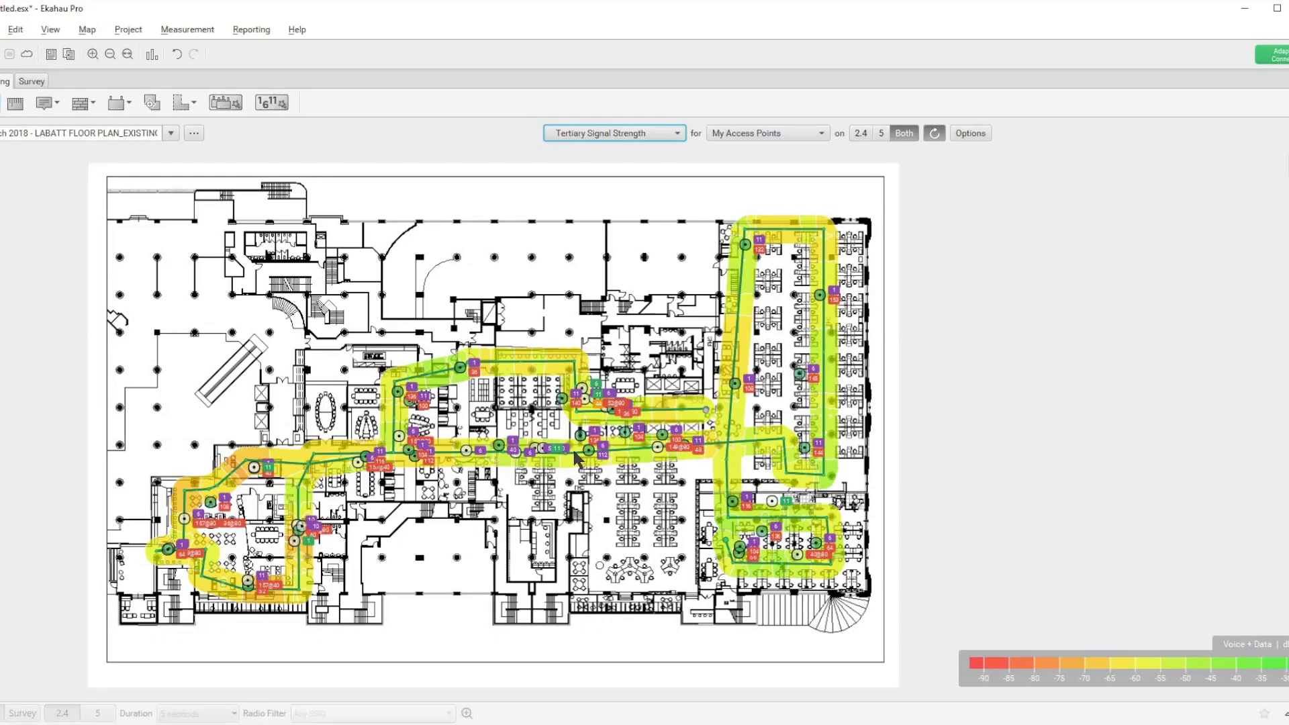
Step: Compare the Tertiary Signal Strength heatmap on the 2.4 and 5 GHz bands, and view Secondary Signal Strength on 2.4 GHz
left_click(857, 133)
left_click(875, 131)
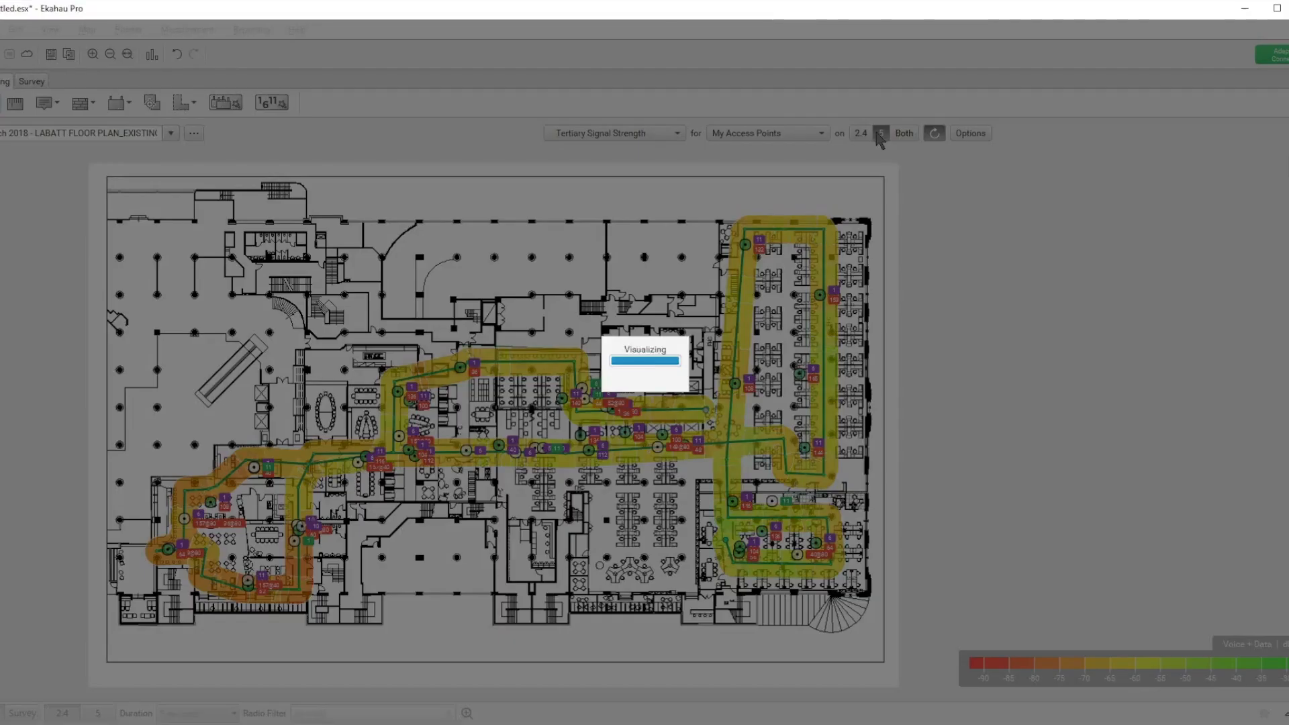
left_click(859, 132)
left_click(659, 131)
left_click(604, 432)
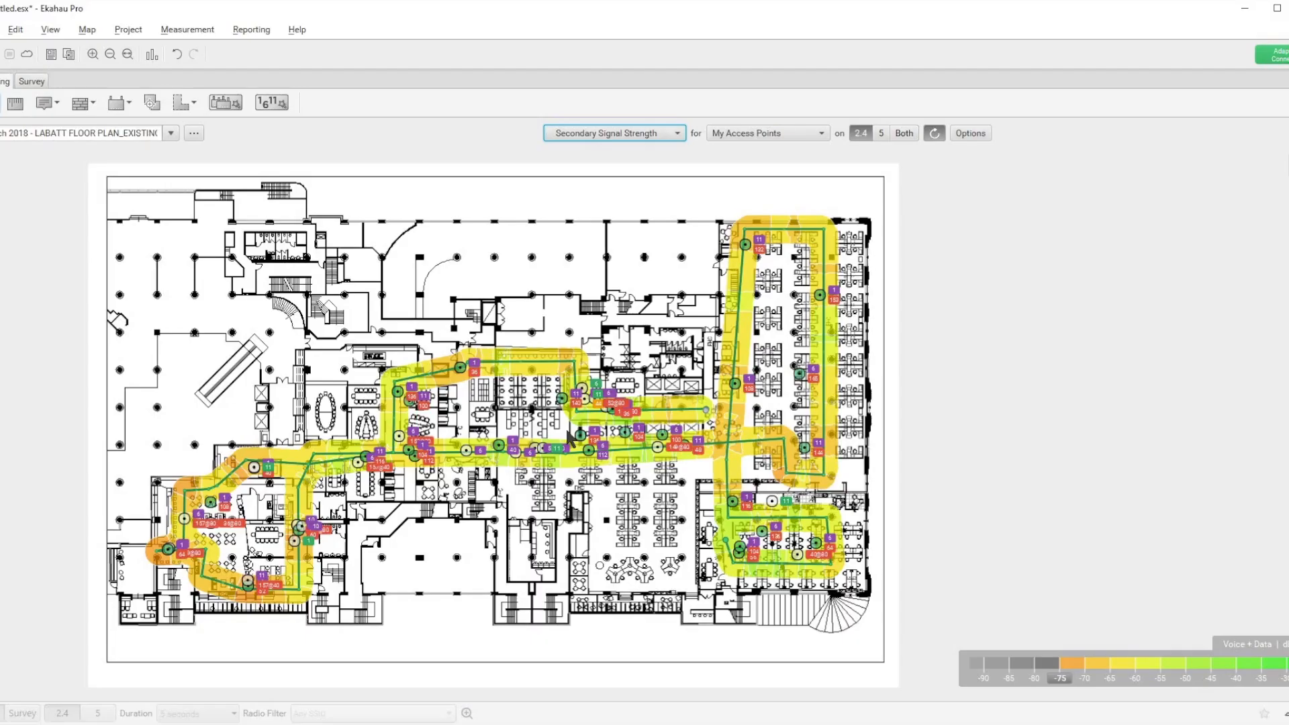
Step: Open One-Click Reporting and look through the sections available for the Wi-Fi network report
left_click(254, 29)
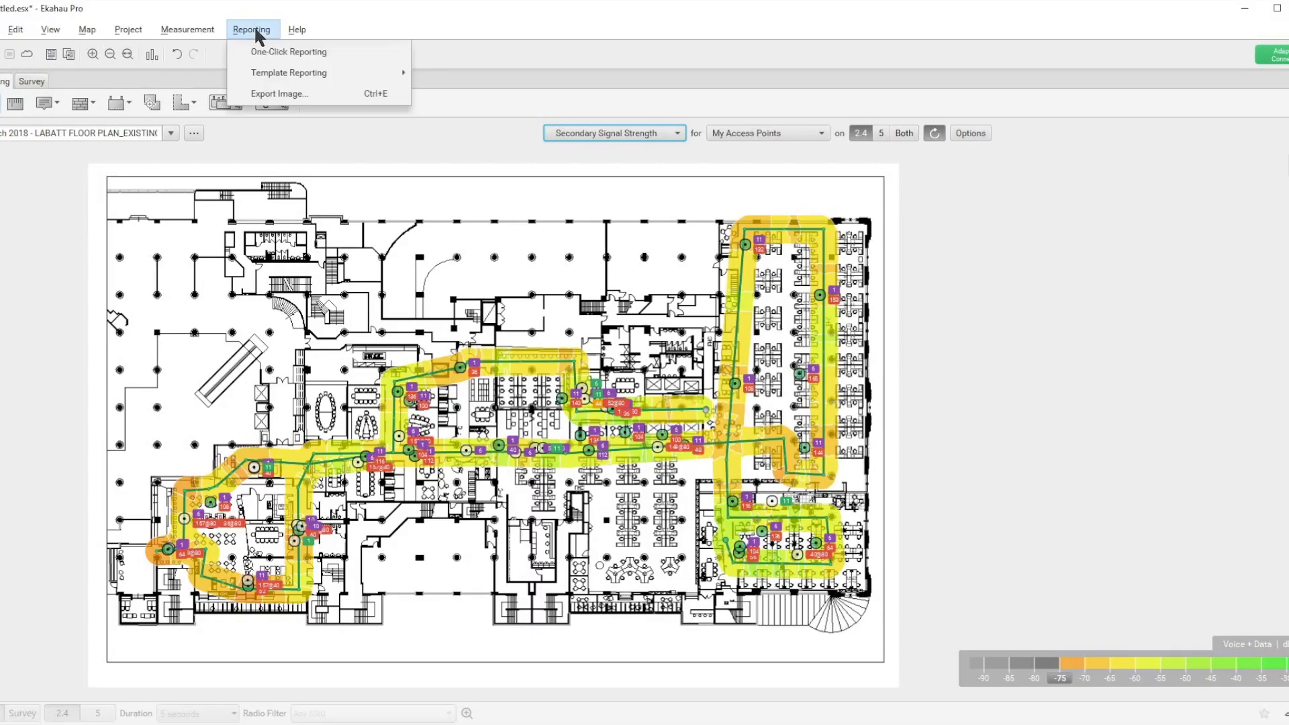
left_click(278, 54)
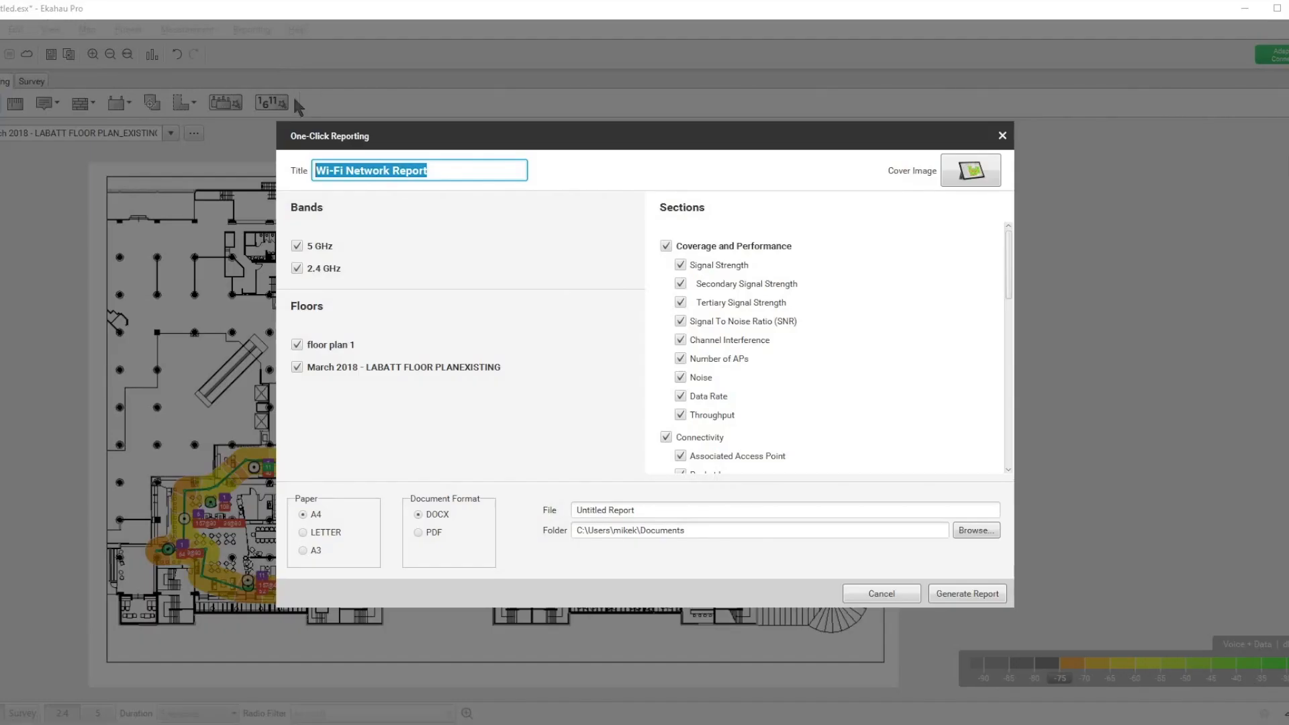
left_click_drag(1004, 272, 1017, 430)
left_click_drag(1003, 334, 997, 244)
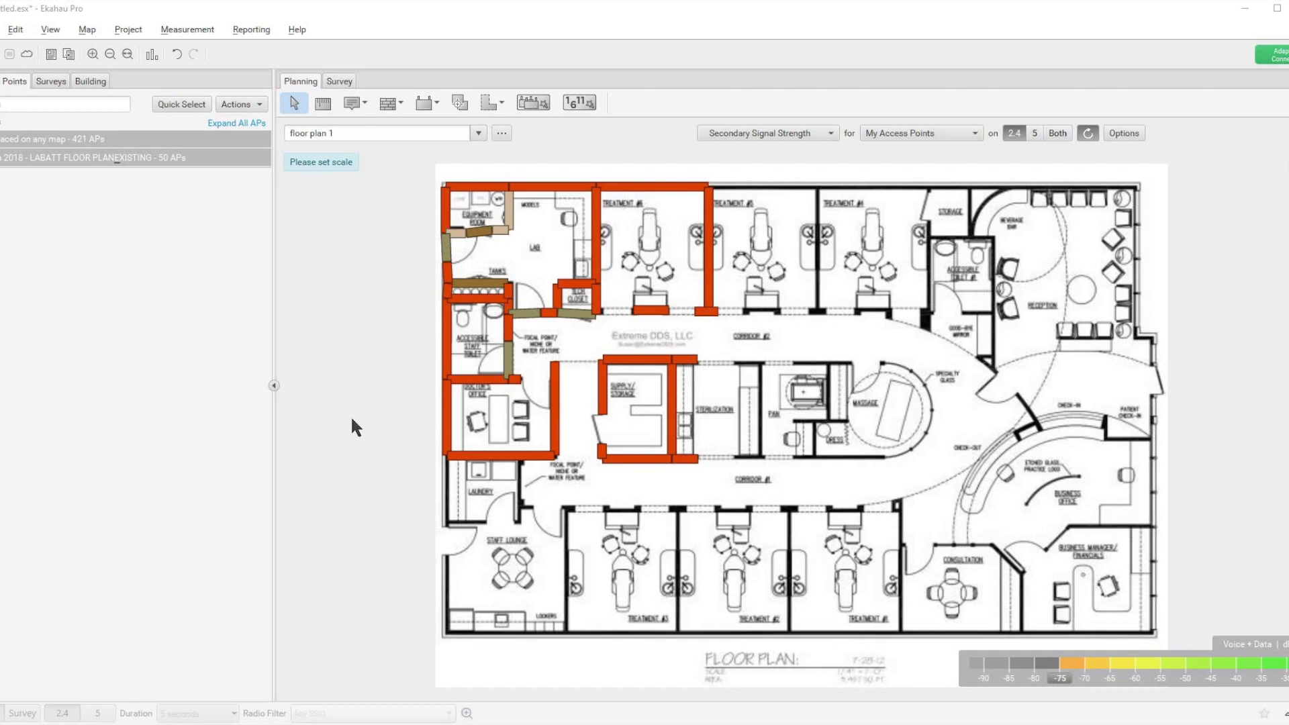
Step: Place a simulated Generic .11n/ac Dual Radio access point in the Lab room of floor plan 1
left_click(426, 106)
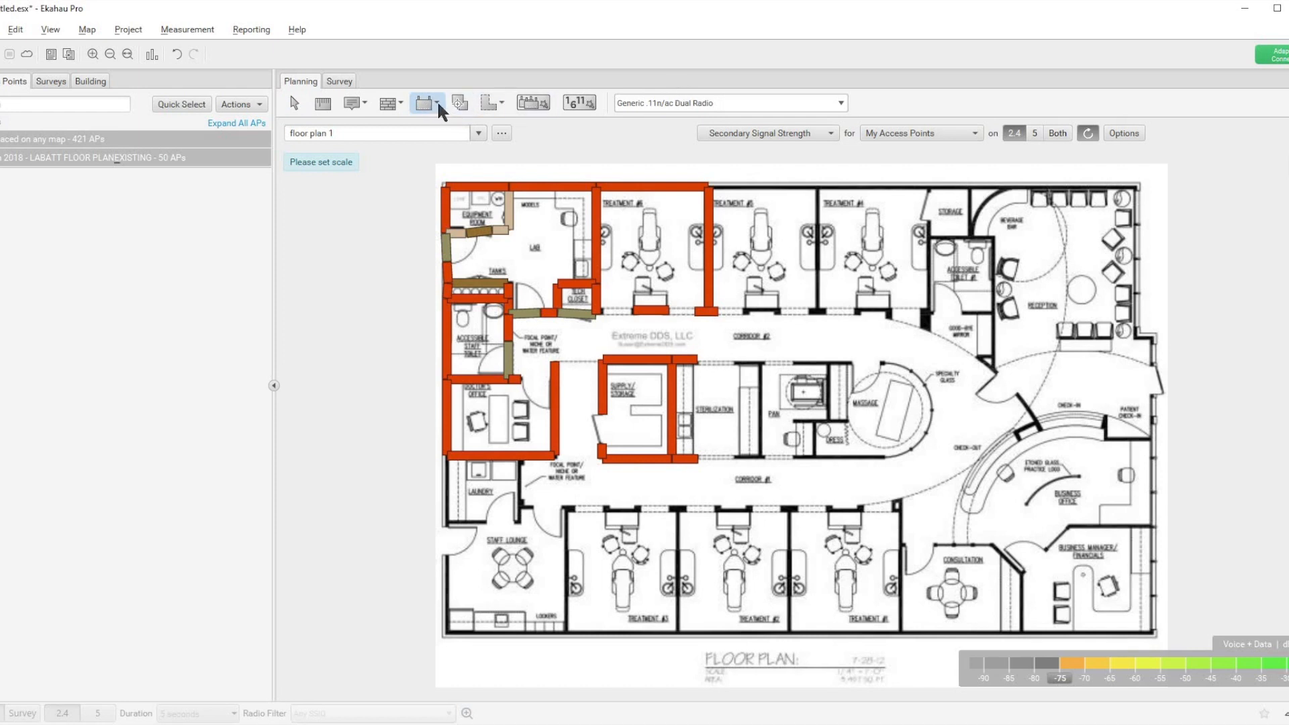
left_click(437, 103)
left_click(443, 123)
left_click(533, 257)
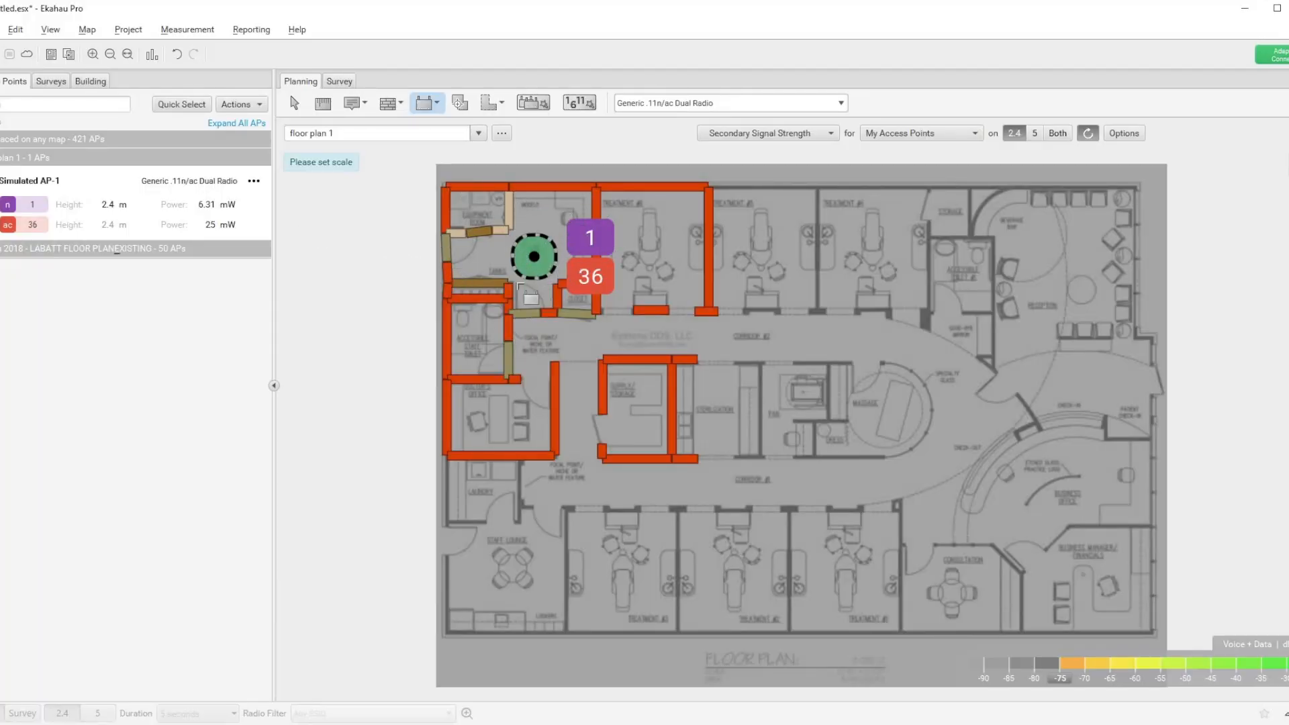
Step: Show the Signal Strength heatmap for My Access Points and change Simulated AP-1's mounting to Wall
left_click(829, 135)
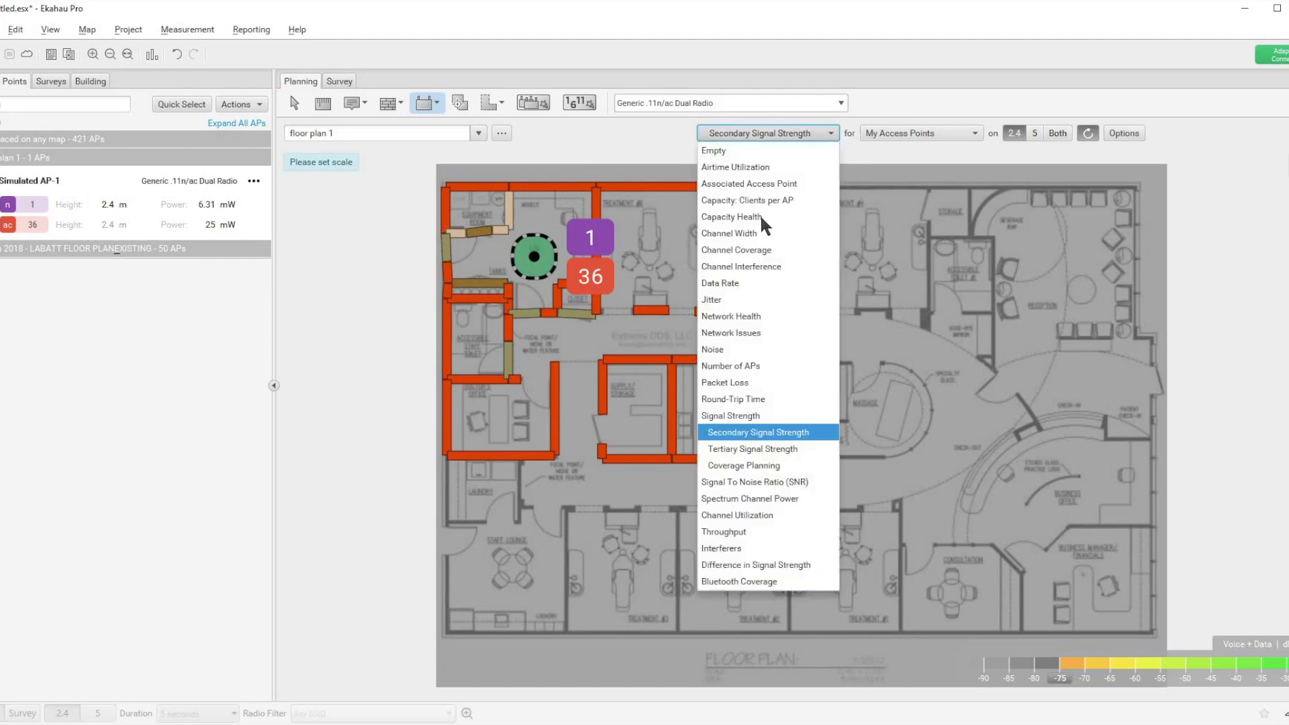
left_click(738, 412)
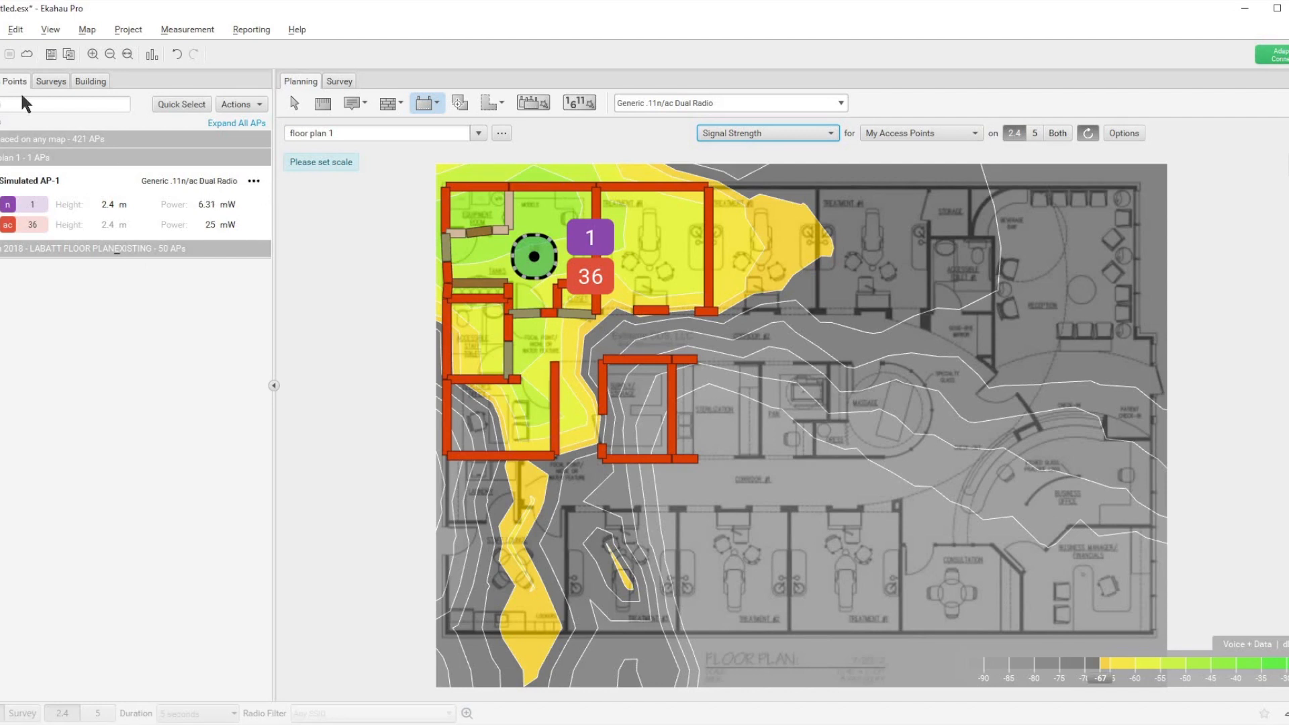
left_click(253, 181)
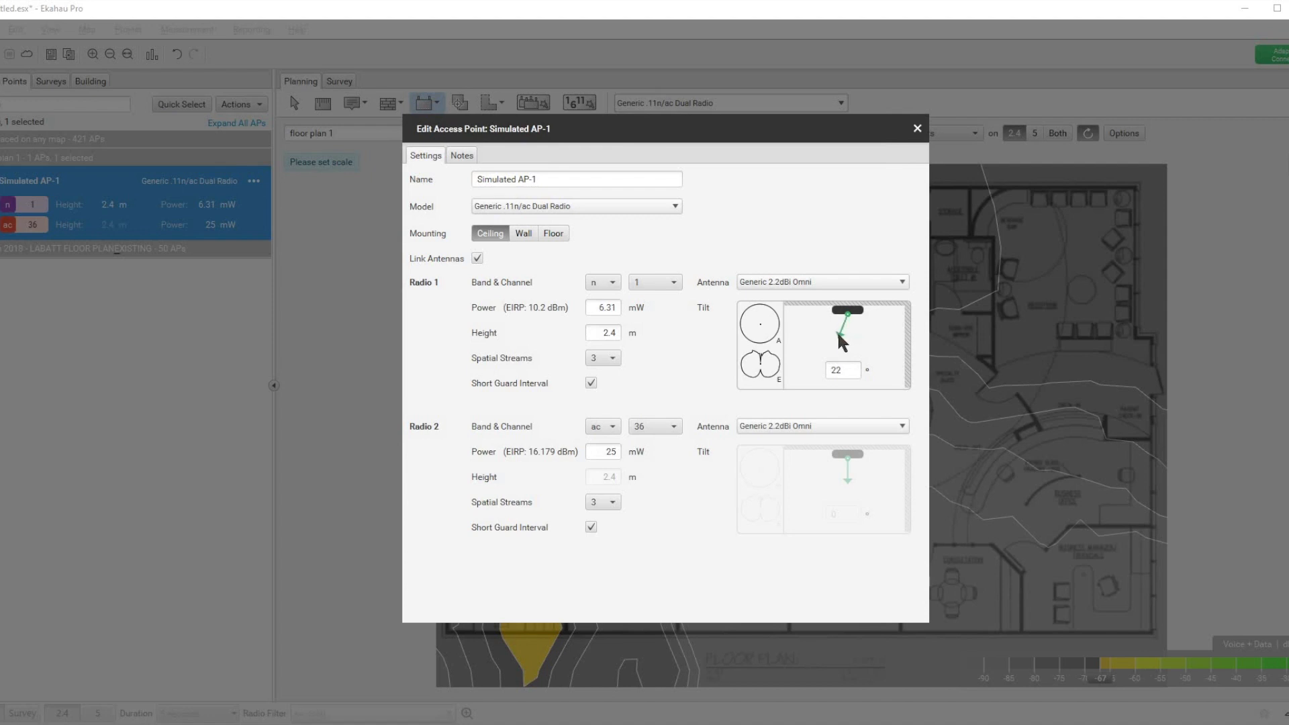
left_click_drag(837, 333, 844, 328)
left_click(523, 235)
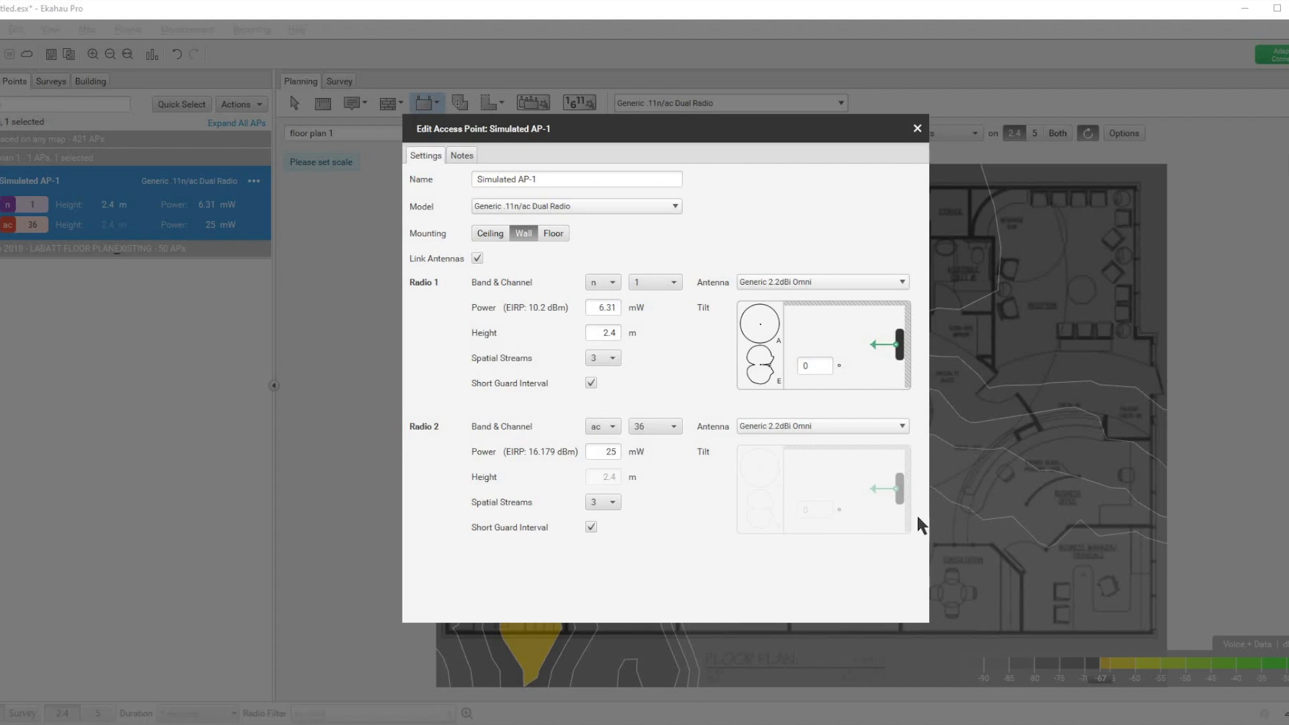
left_click(918, 128)
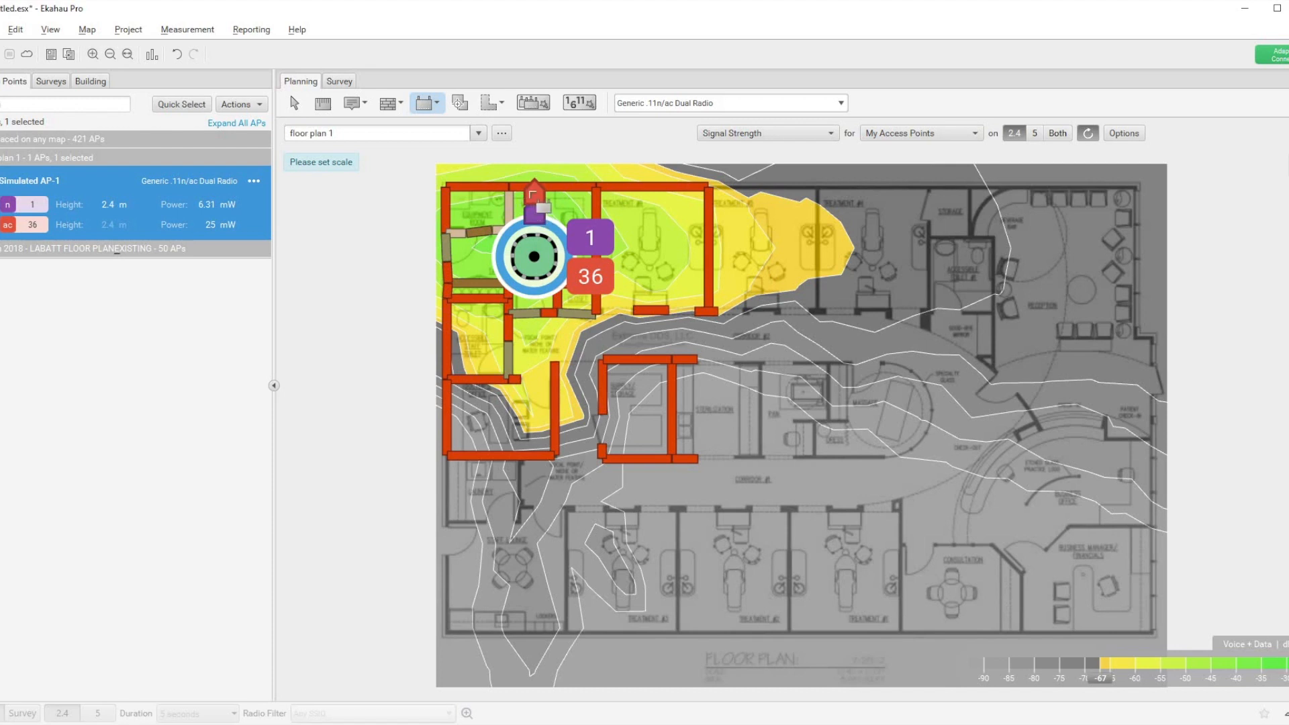
Step: Try wall-mounted Simulated AP-1 with an antenna tilt of -21° and with 40°, checking the heatmap after each
left_click(255, 181)
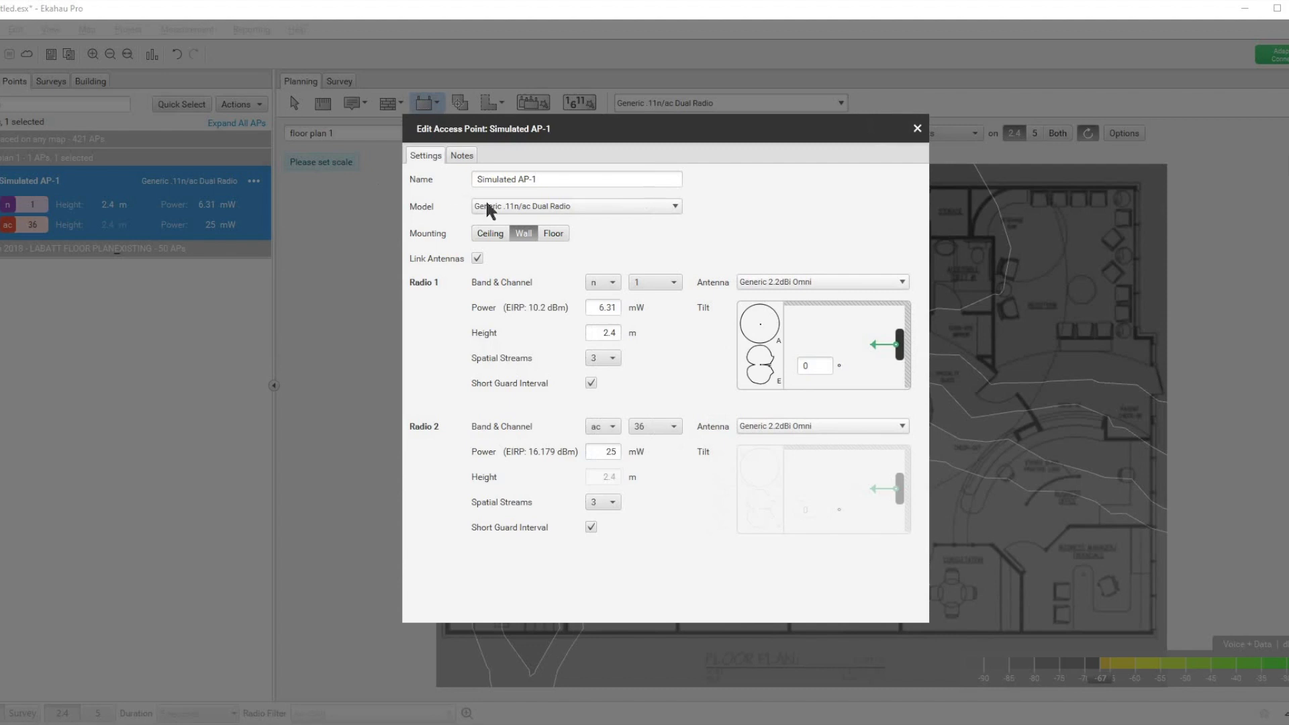
left_click_drag(872, 347, 874, 353)
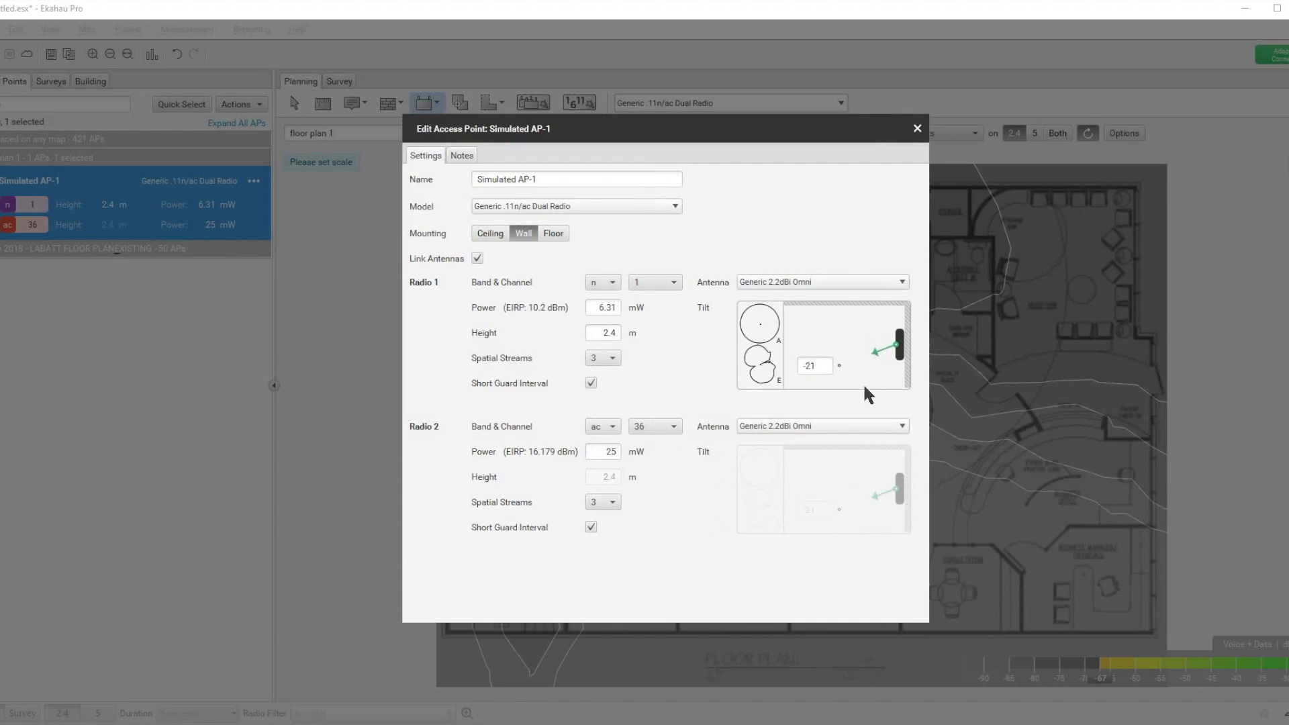
left_click(917, 130)
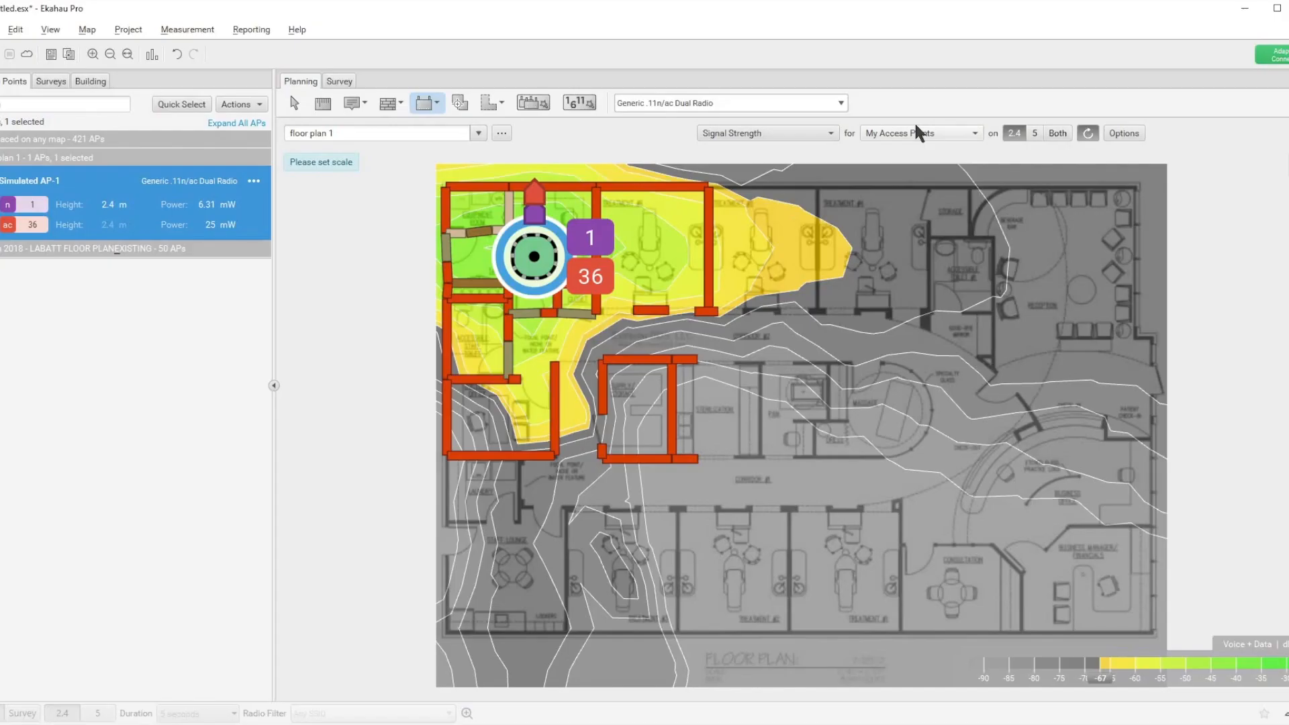
left_click(254, 182)
left_click_drag(875, 347, 874, 323)
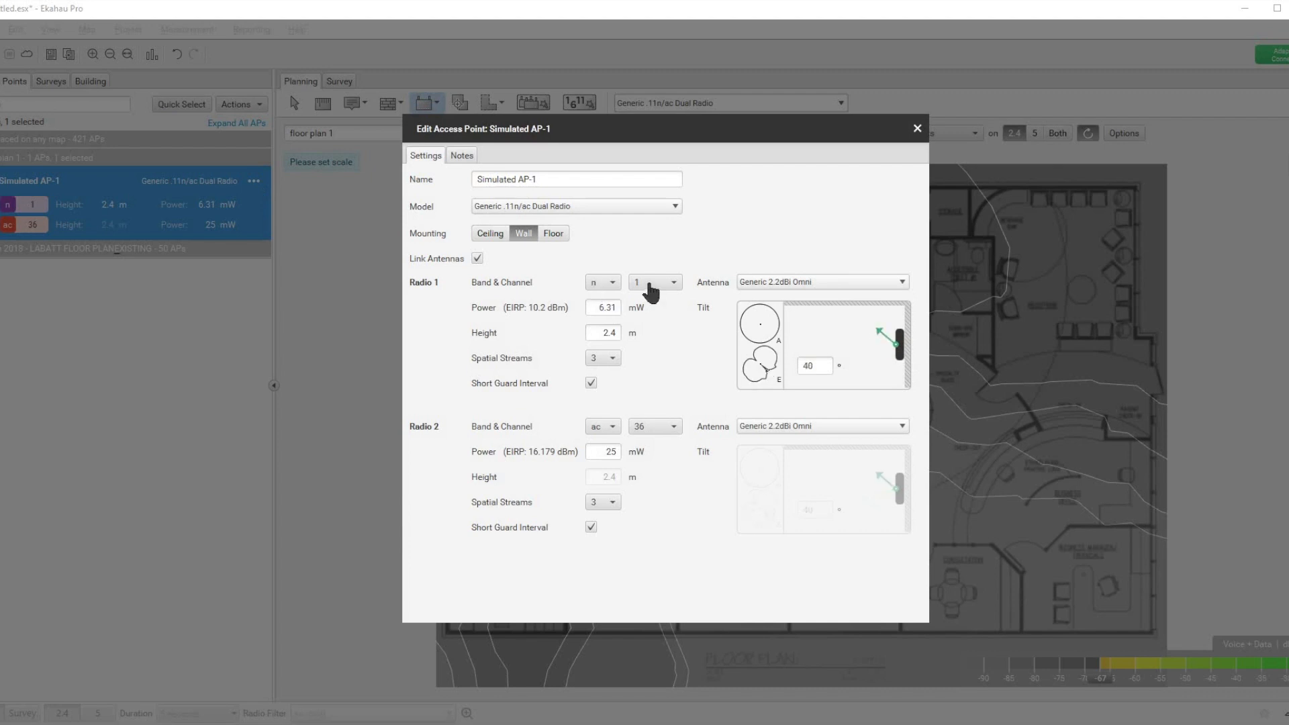
left_click(918, 129)
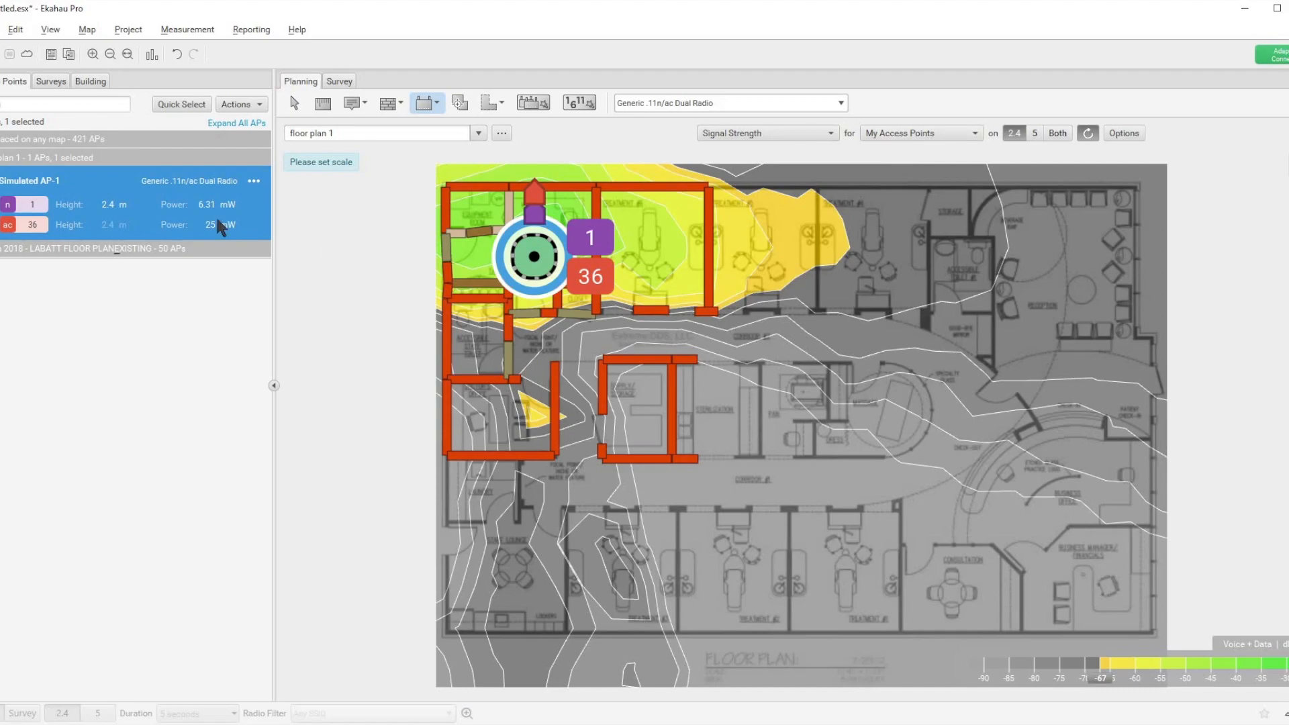
Step: Change Simulated AP-1's mounting to Floor and return to the heatmap
left_click(253, 182)
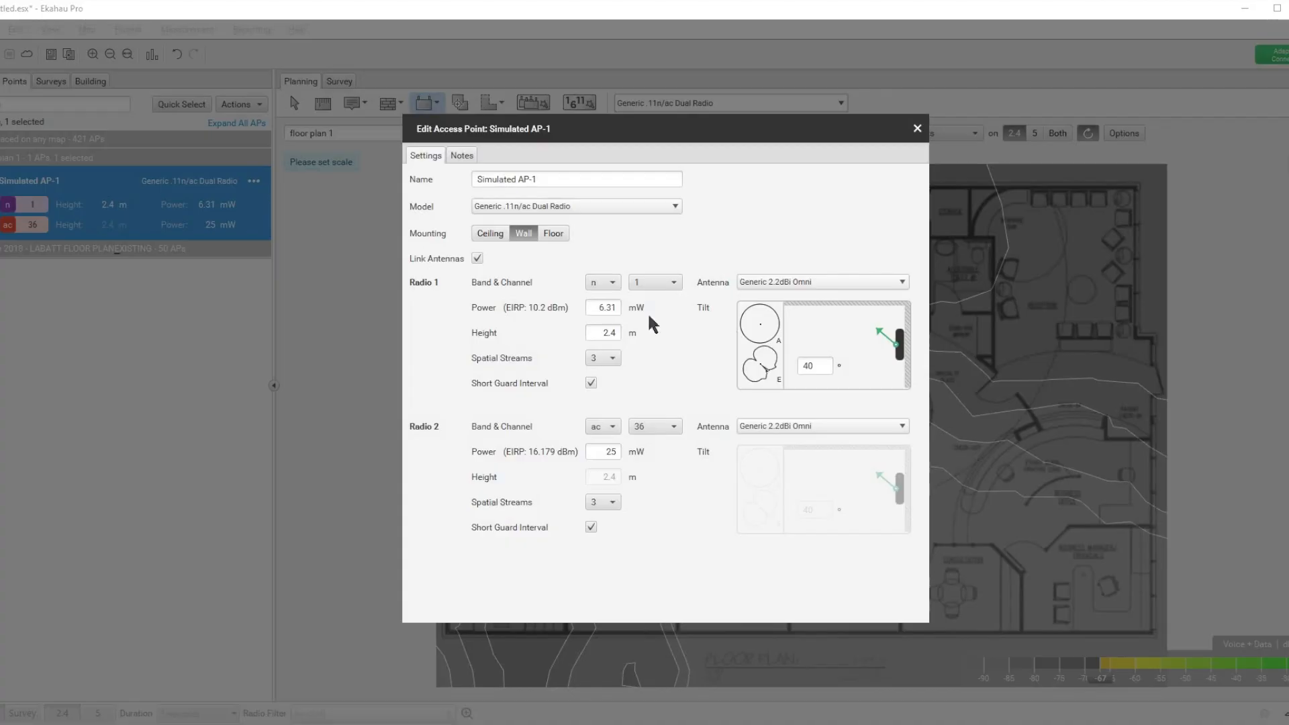
left_click(553, 235)
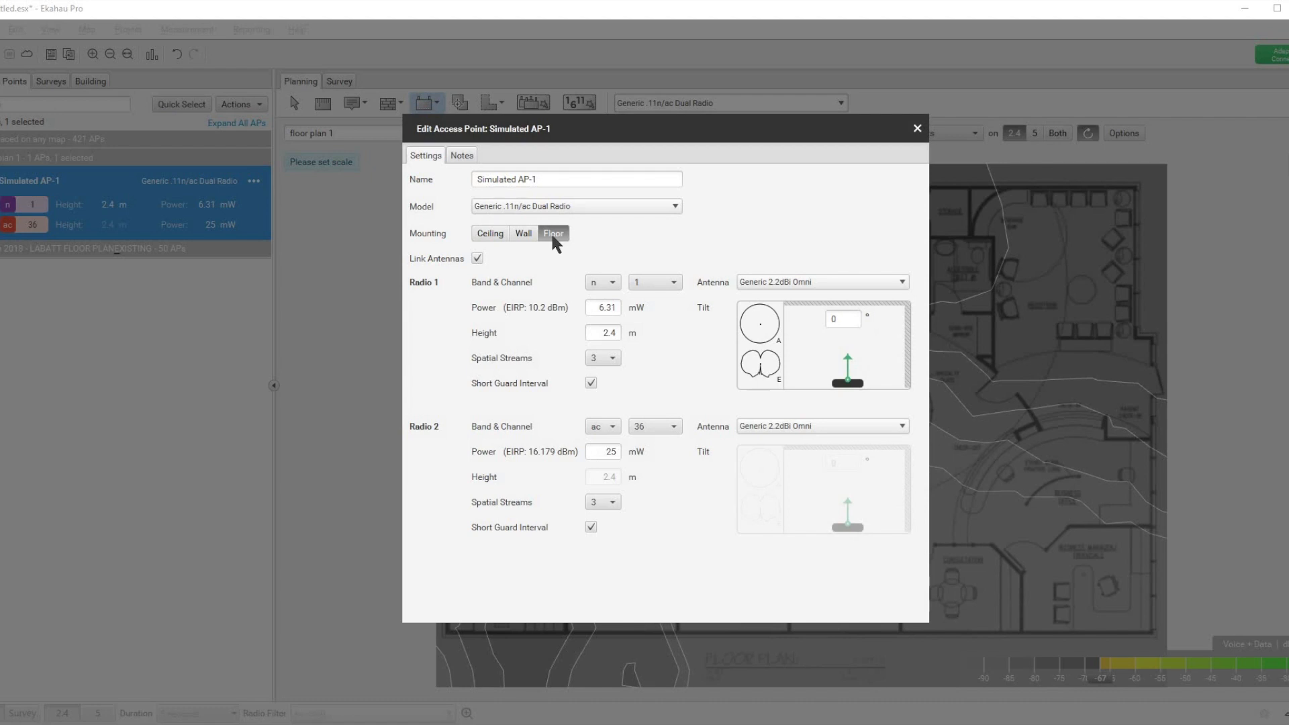
left_click(916, 129)
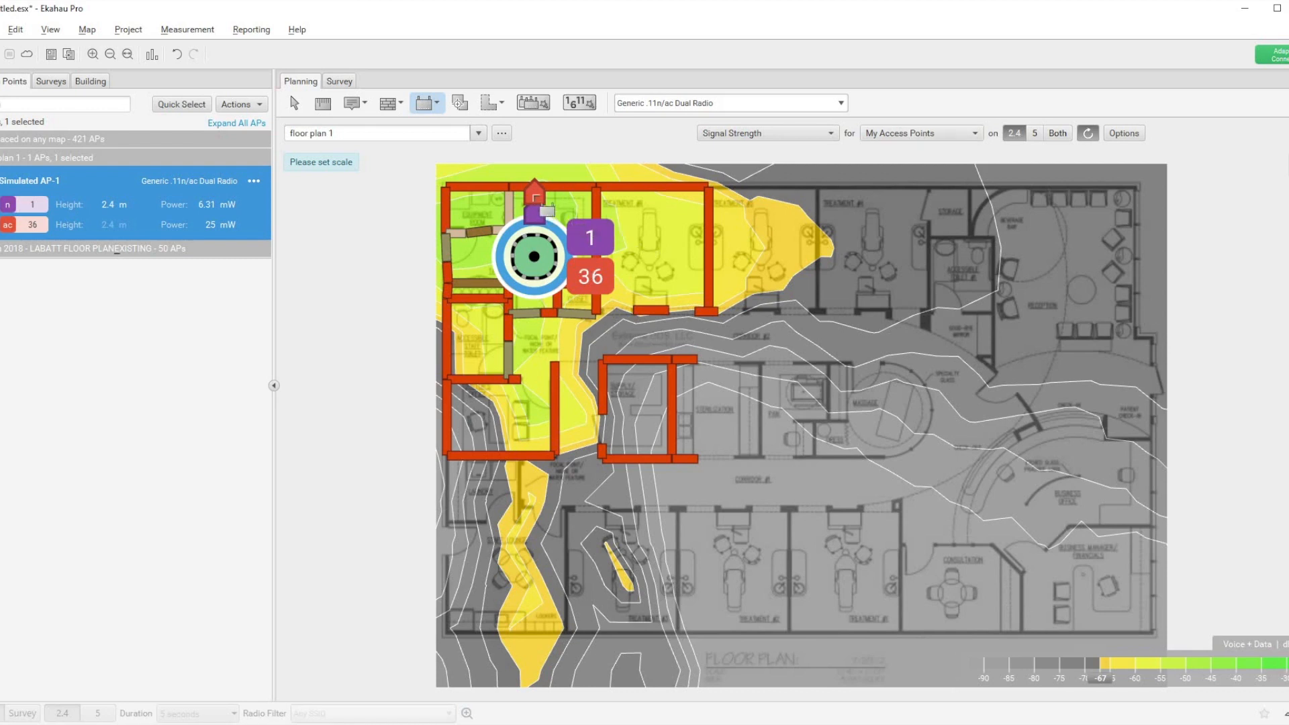
Step: Rotate Simulated AP-1's linked antennas together on the map so both point slightly west of north
left_click(293, 103)
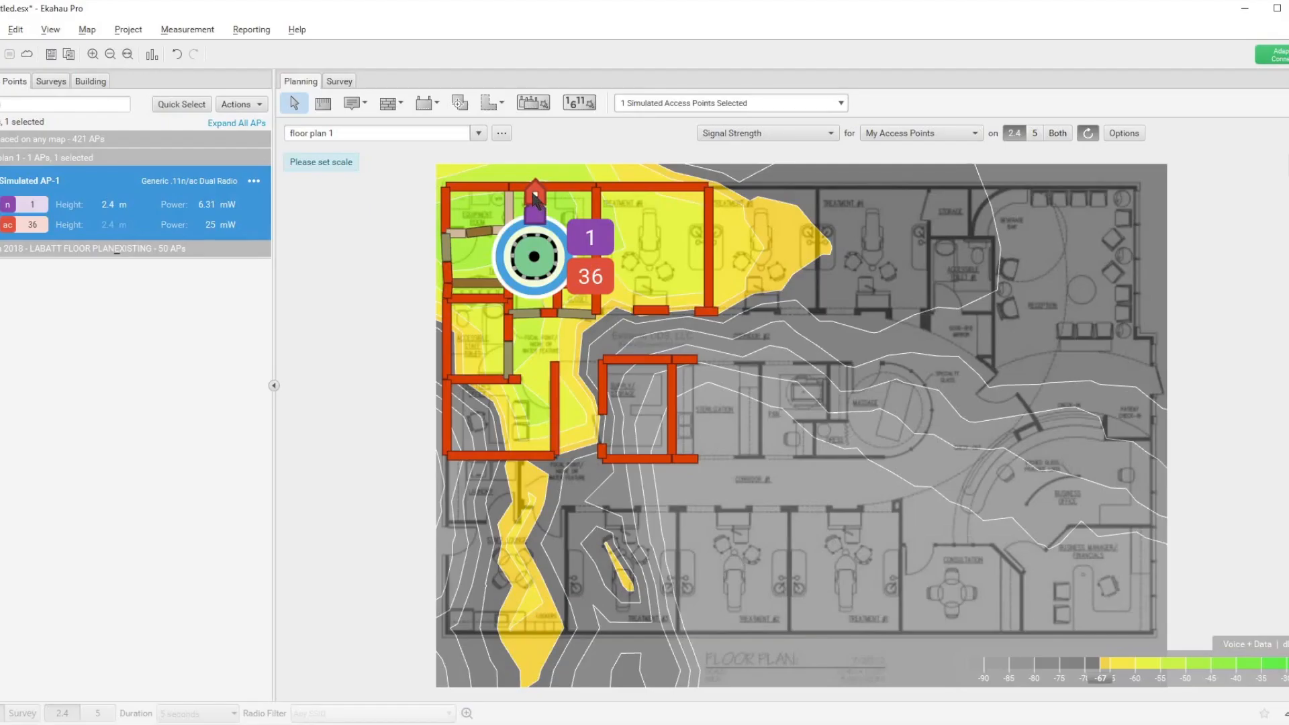
left_click_drag(537, 201, 504, 215)
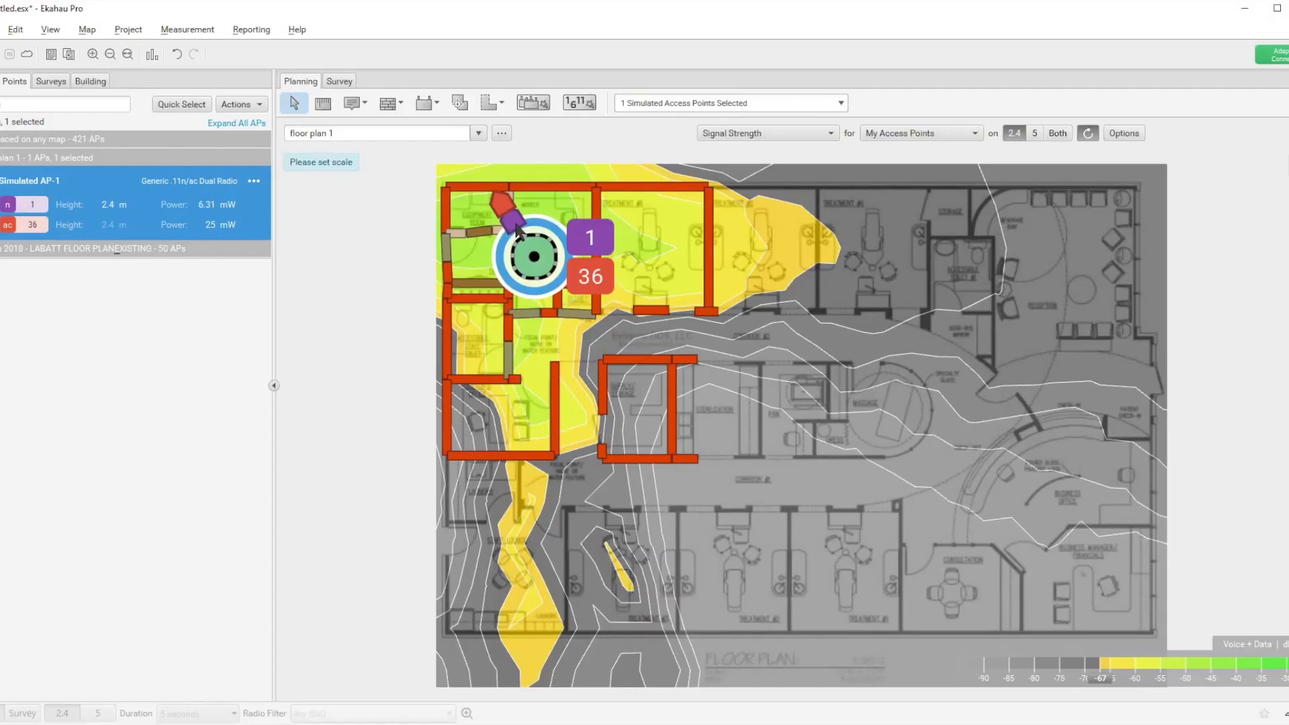
left_click(515, 226)
mouse_move(515, 221)
left_mouse_down()
mouse_move(495, 260)
mouse_move(518, 196)
left_mouse_up()
Step: Unlink the antennas of Simulated AP-1 in its settings
left_click(254, 182)
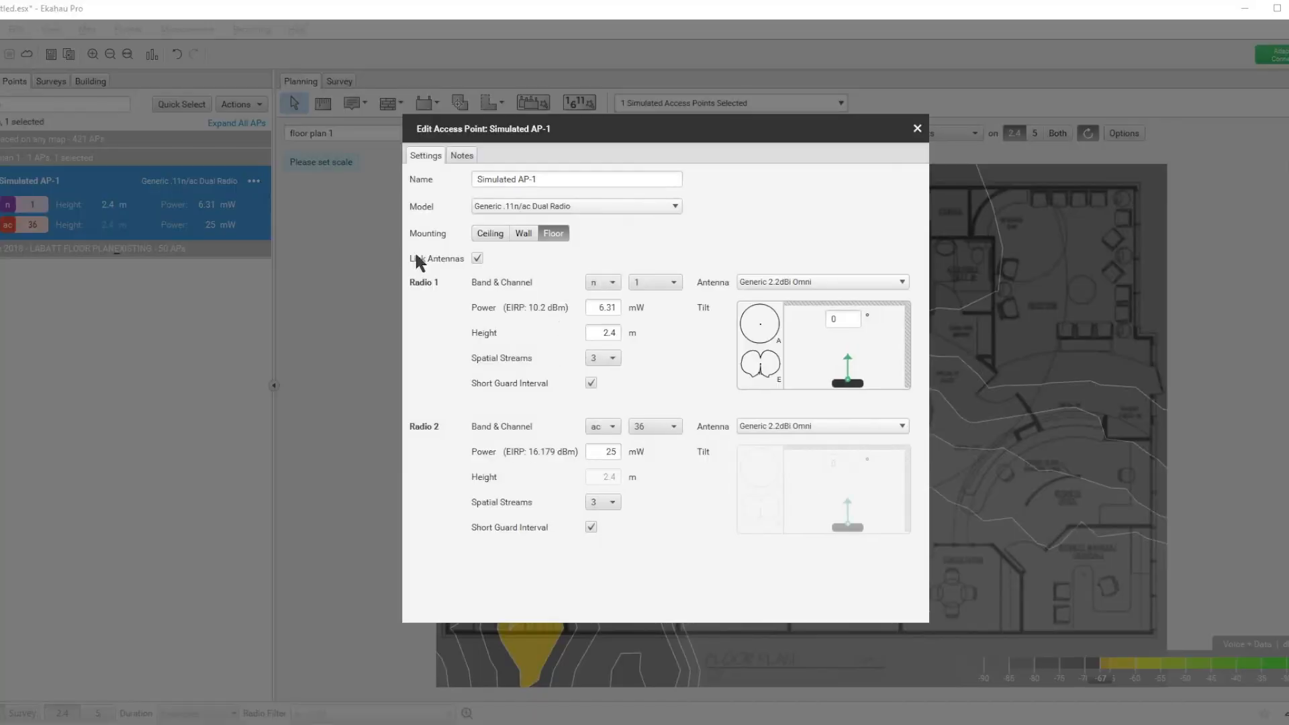
left_click(477, 259)
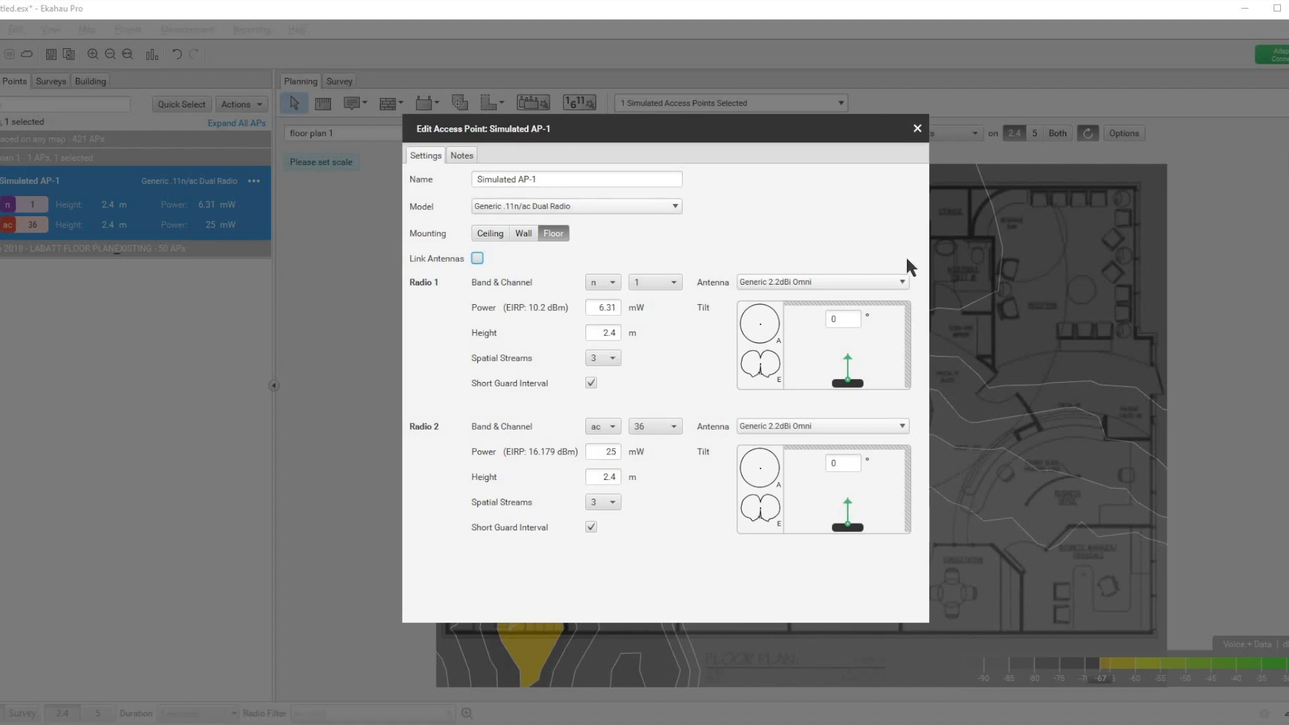
left_click(917, 128)
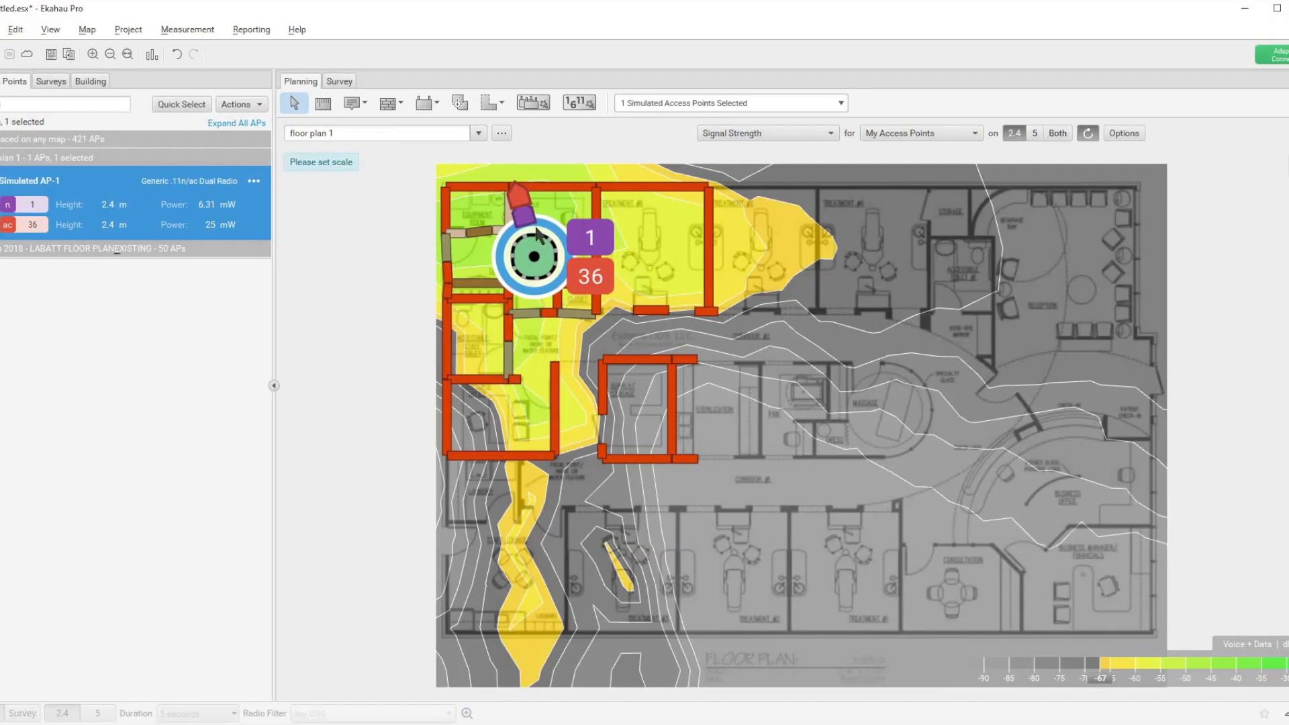
Step: Rotate the two unlinked antennas separately on the map, aiming Radio 1 northeast and Radio 2 south
mouse_move(525, 225)
left_mouse_down()
mouse_move(534, 208)
mouse_move(549, 225)
left_mouse_up()
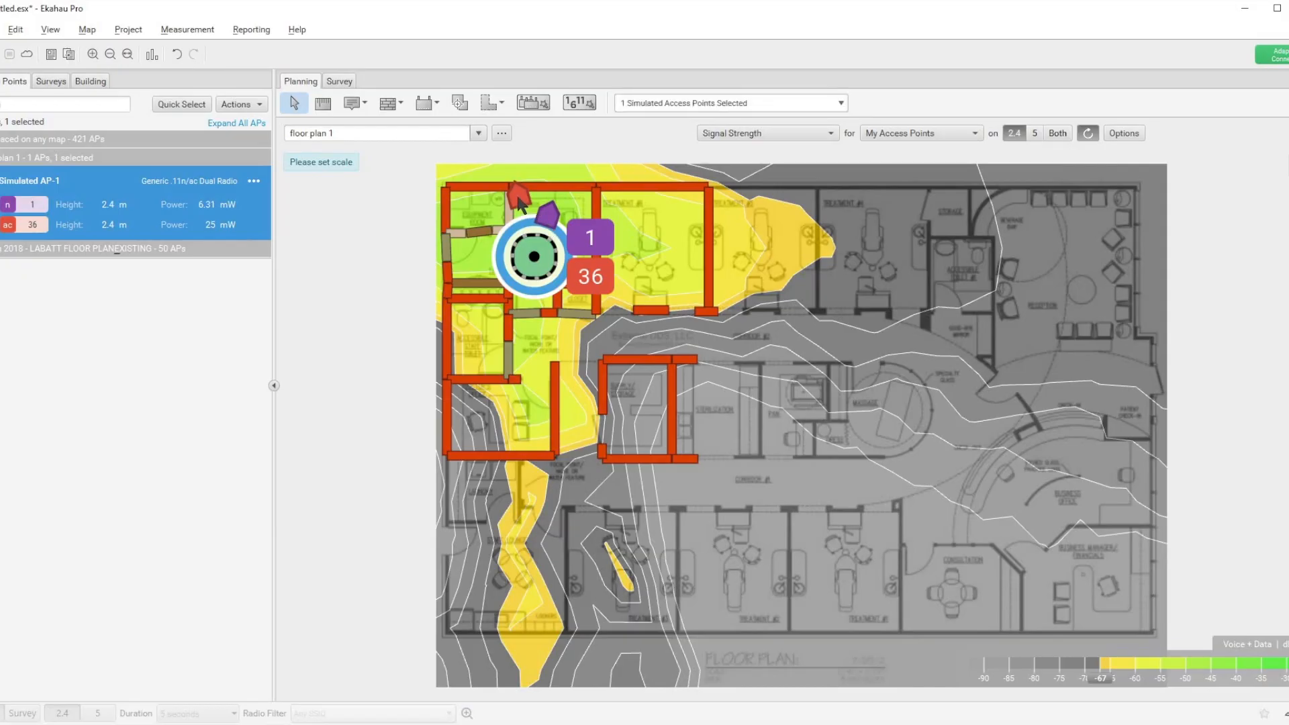
mouse_move(519, 200)
left_mouse_down()
mouse_move(500, 218)
mouse_move(488, 274)
left_mouse_up()
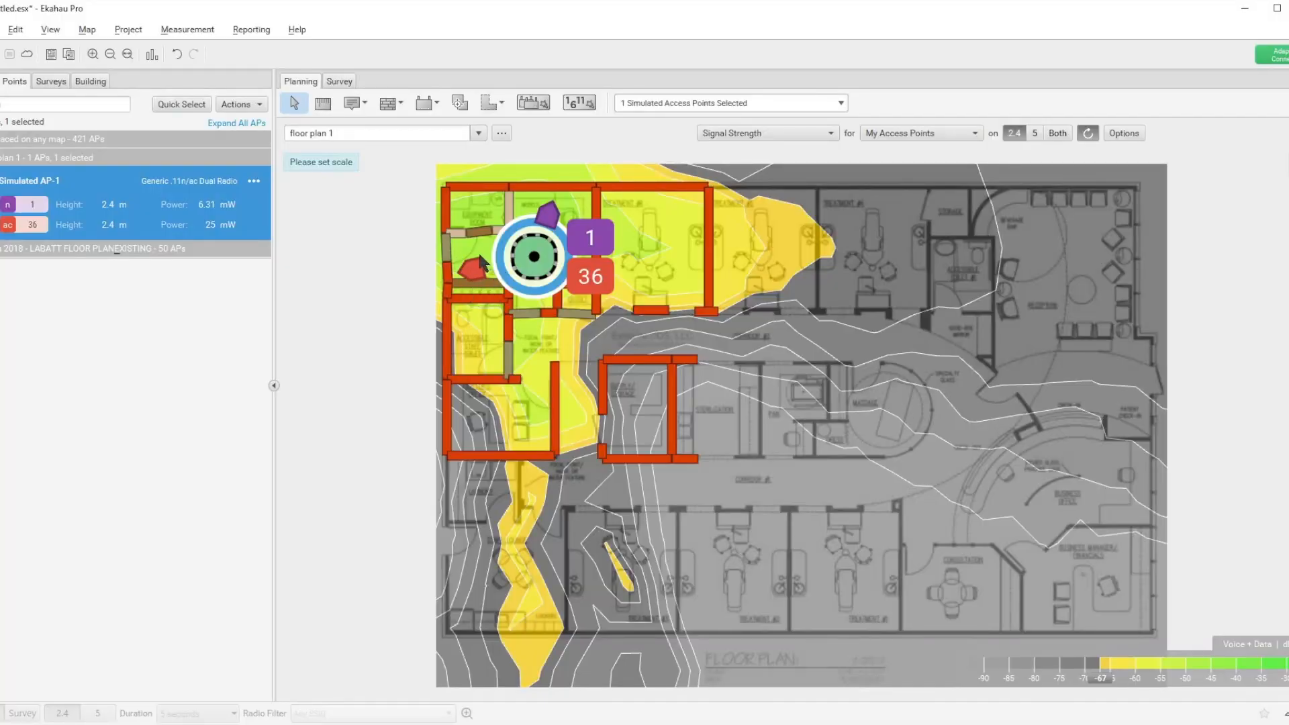
mouse_move(483, 261)
left_mouse_down()
mouse_move(477, 272)
mouse_move(496, 211)
mouse_move(524, 213)
mouse_move(485, 212)
left_mouse_up()
left_click(551, 214)
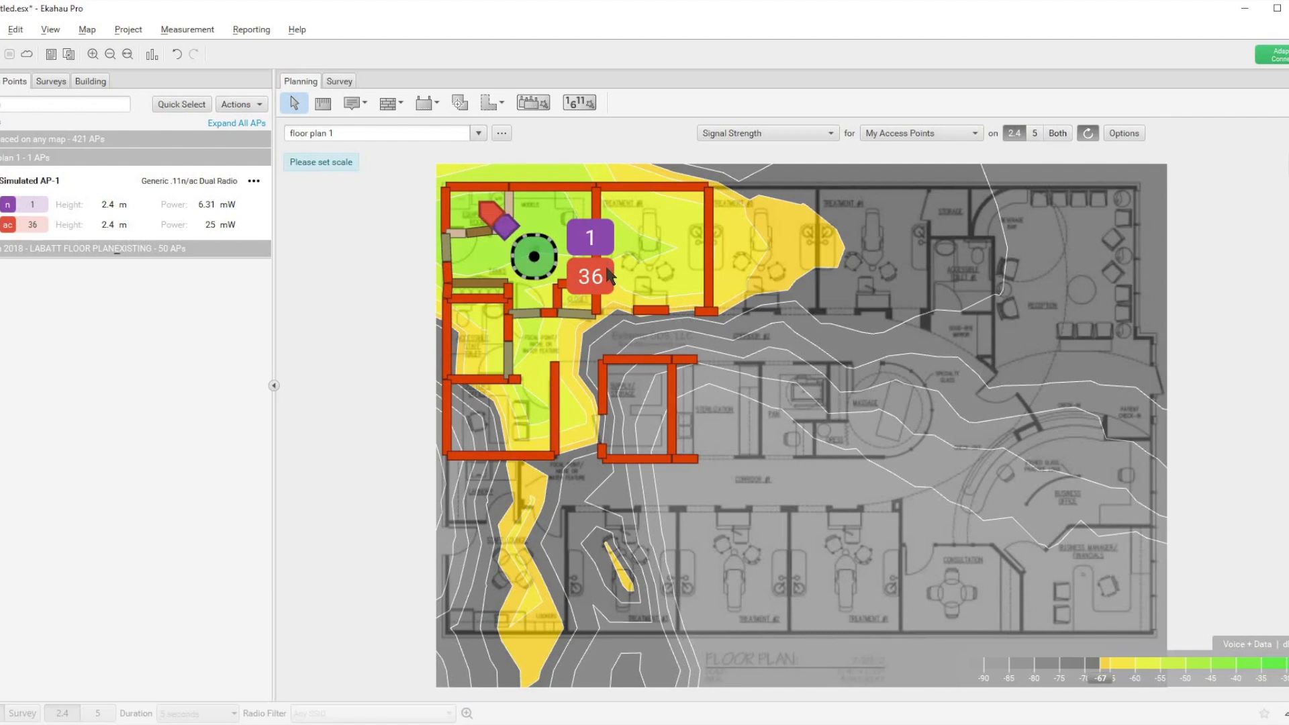
mouse_move(504, 228)
left_mouse_down()
mouse_move(548, 223)
mouse_move(493, 292)
mouse_move(517, 312)
mouse_move(535, 306)
left_mouse_up()
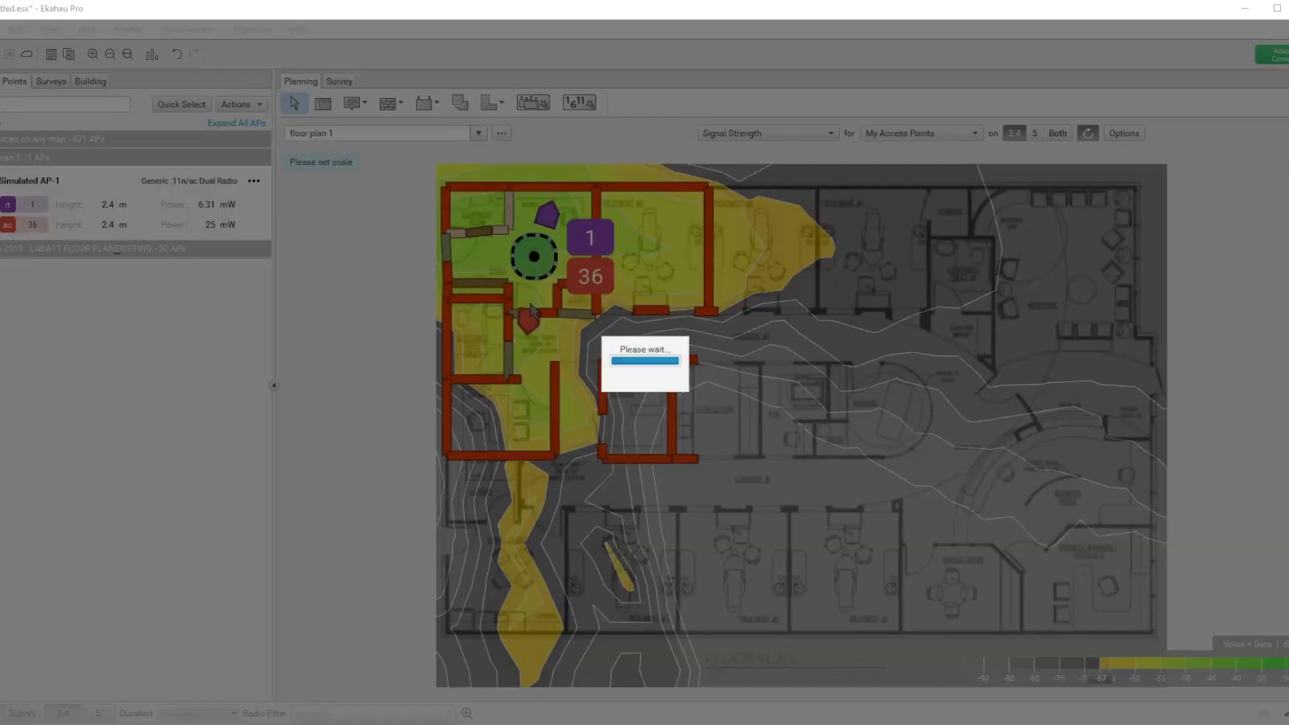
Step: Turn Radio 2's antenna southwest while viewing the 5 GHz heatmap, and Radio 1's antenna northwest while viewing 2.4 GHz
left_click(1036, 132)
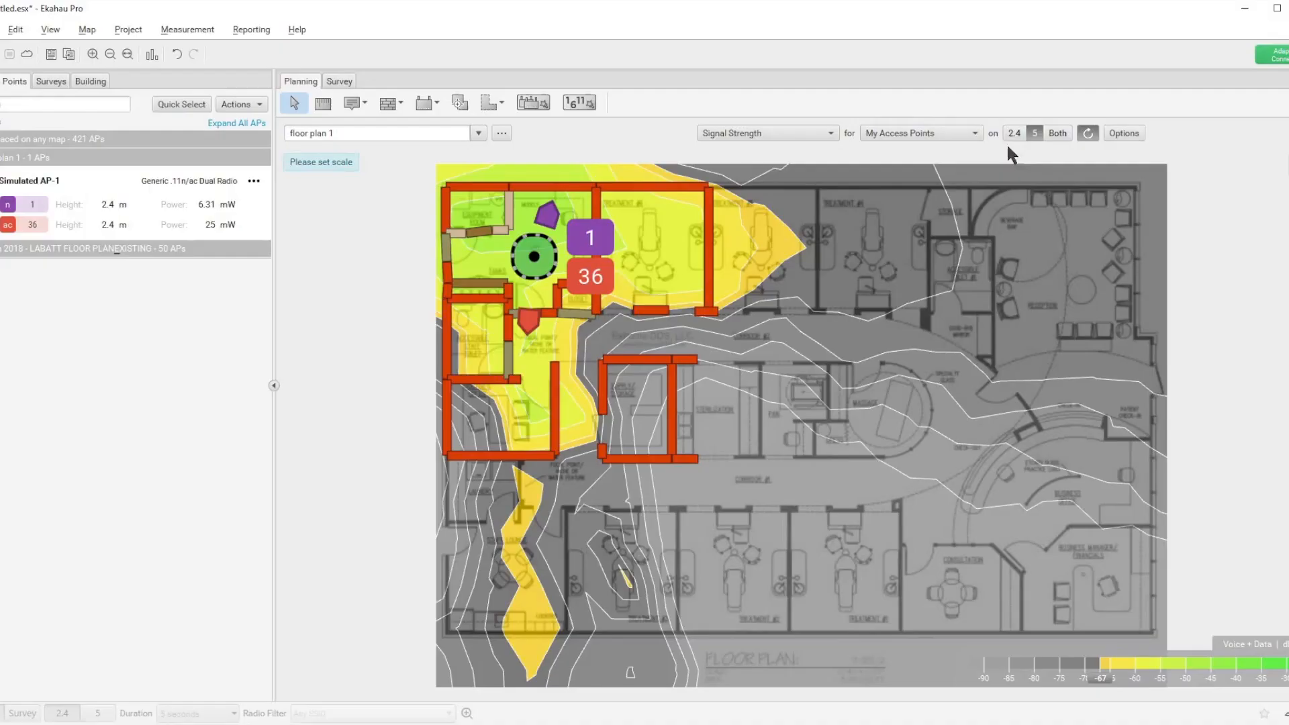
left_click_drag(526, 324, 487, 259)
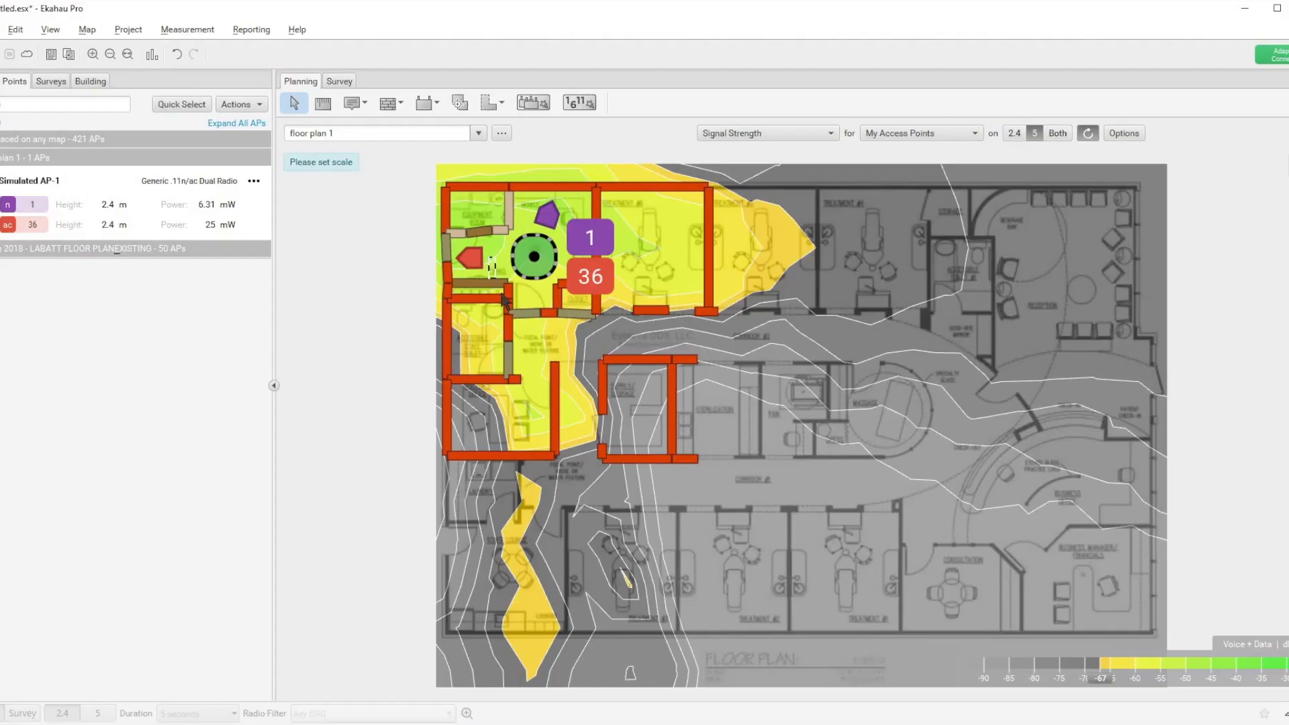
left_click_drag(477, 278, 497, 322)
left_click(1015, 132)
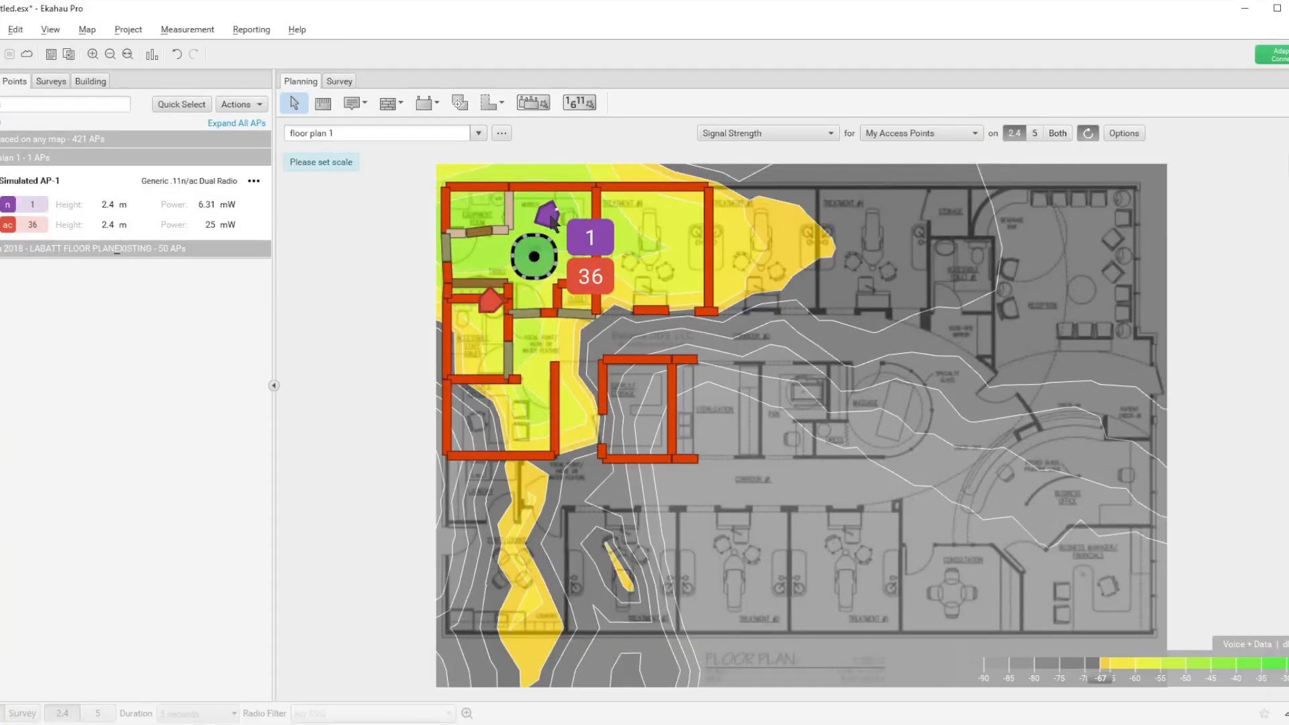
left_click_drag(548, 215, 510, 219)
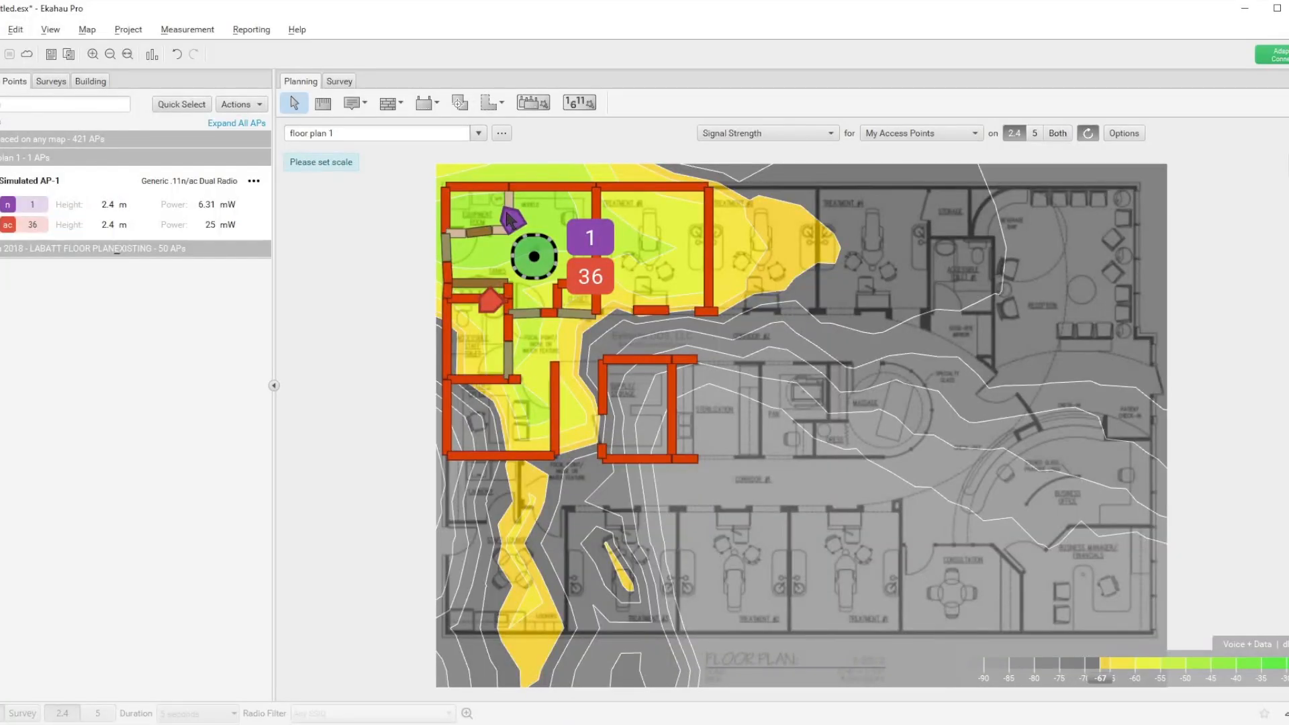
Step: Set Radio 2's antenna tilt to -50° and pick antennas for both radios, using AccelTex ATS-OHDP-245-46-3 5GHz 6dBi for Radio 2
left_click(254, 181)
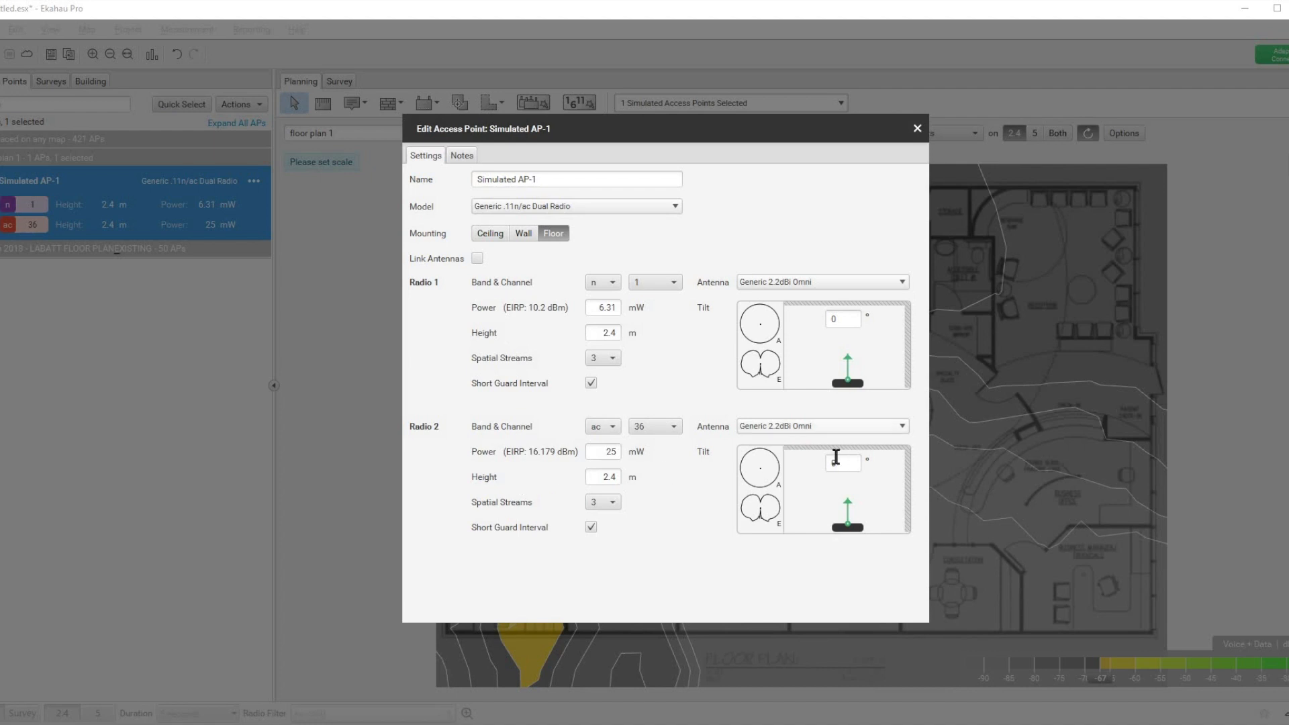
mouse_move(846, 503)
left_mouse_down()
mouse_move(833, 515)
mouse_move(826, 497)
left_mouse_up()
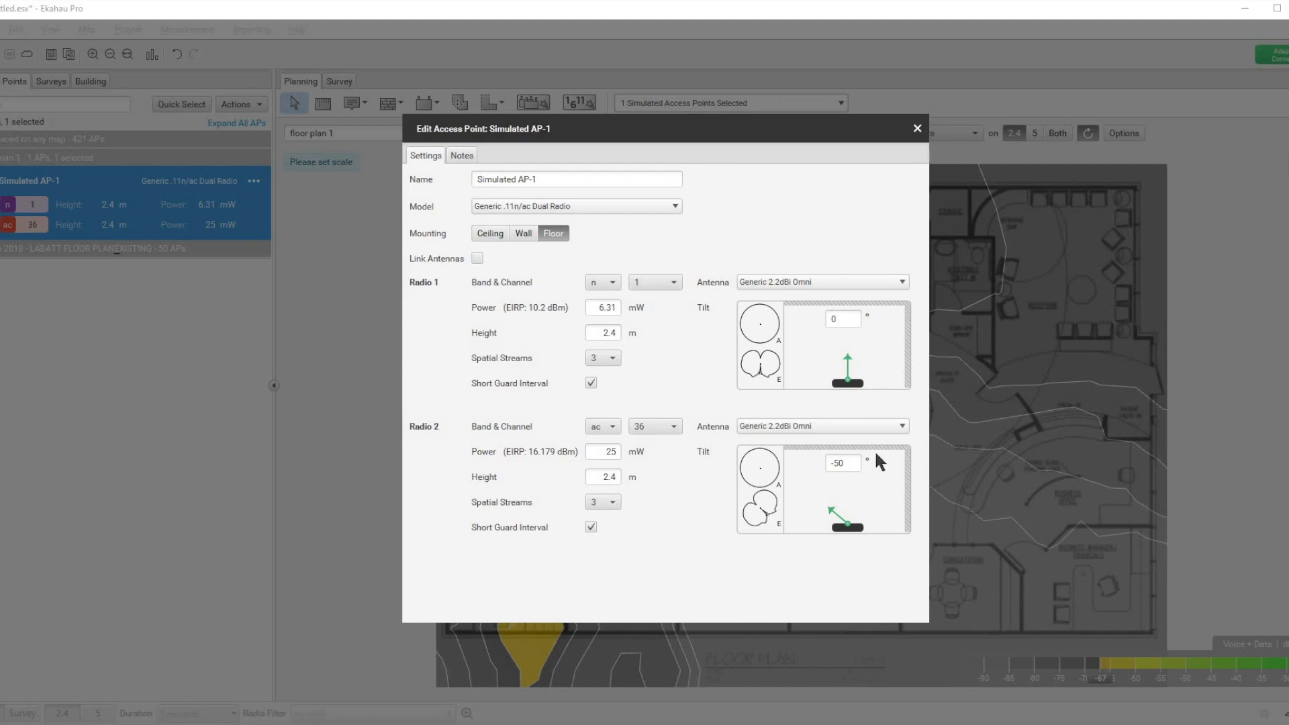
left_click(889, 425)
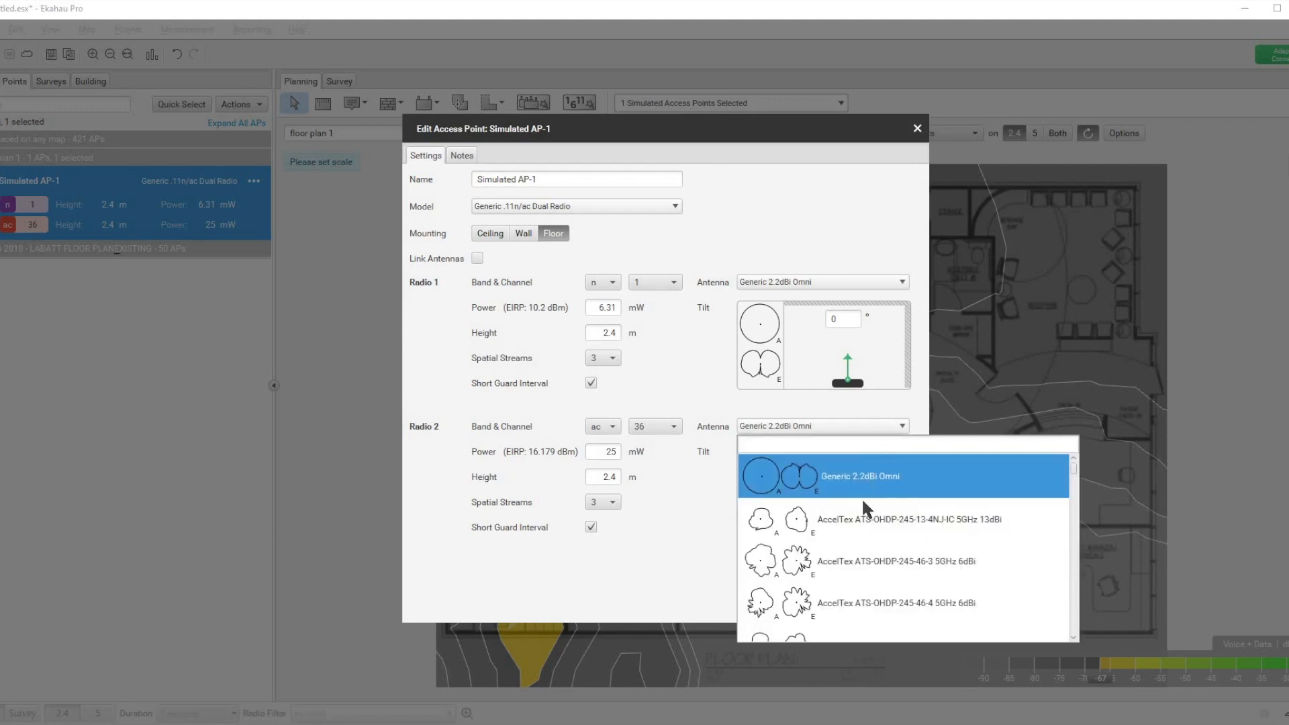
left_click(847, 566)
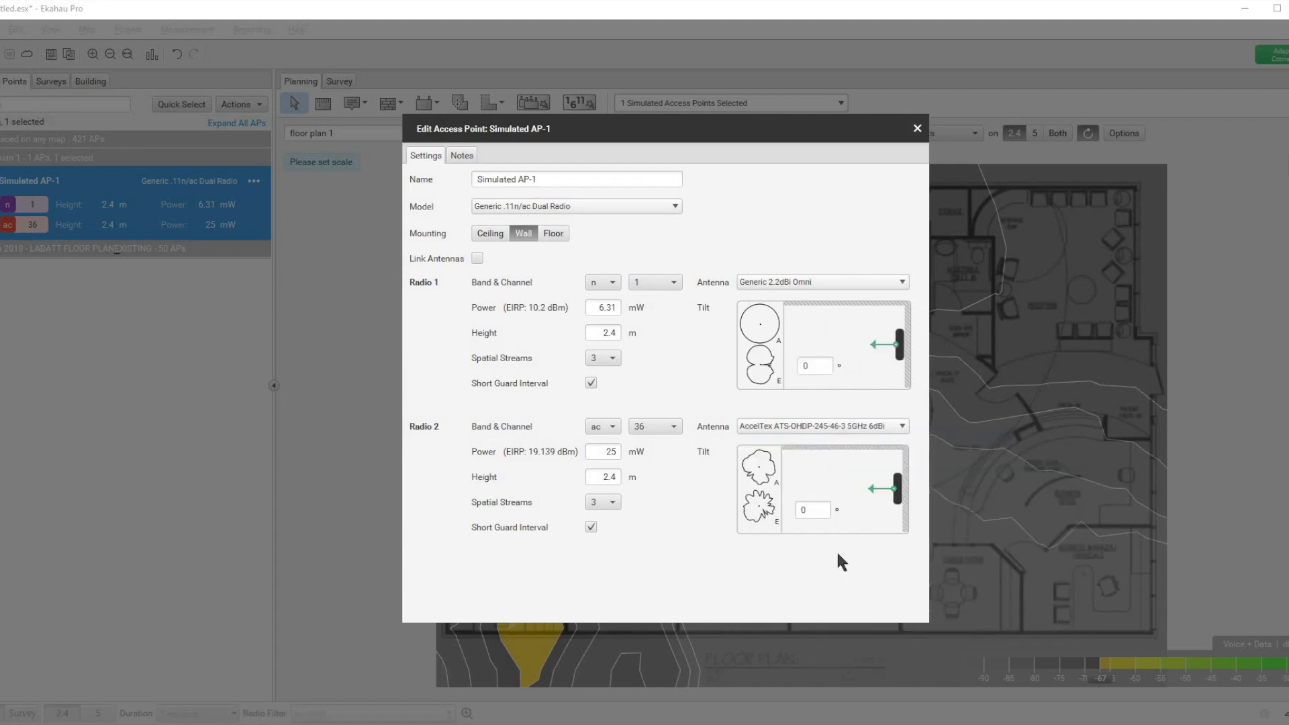
left_click(836, 281)
left_click(823, 464)
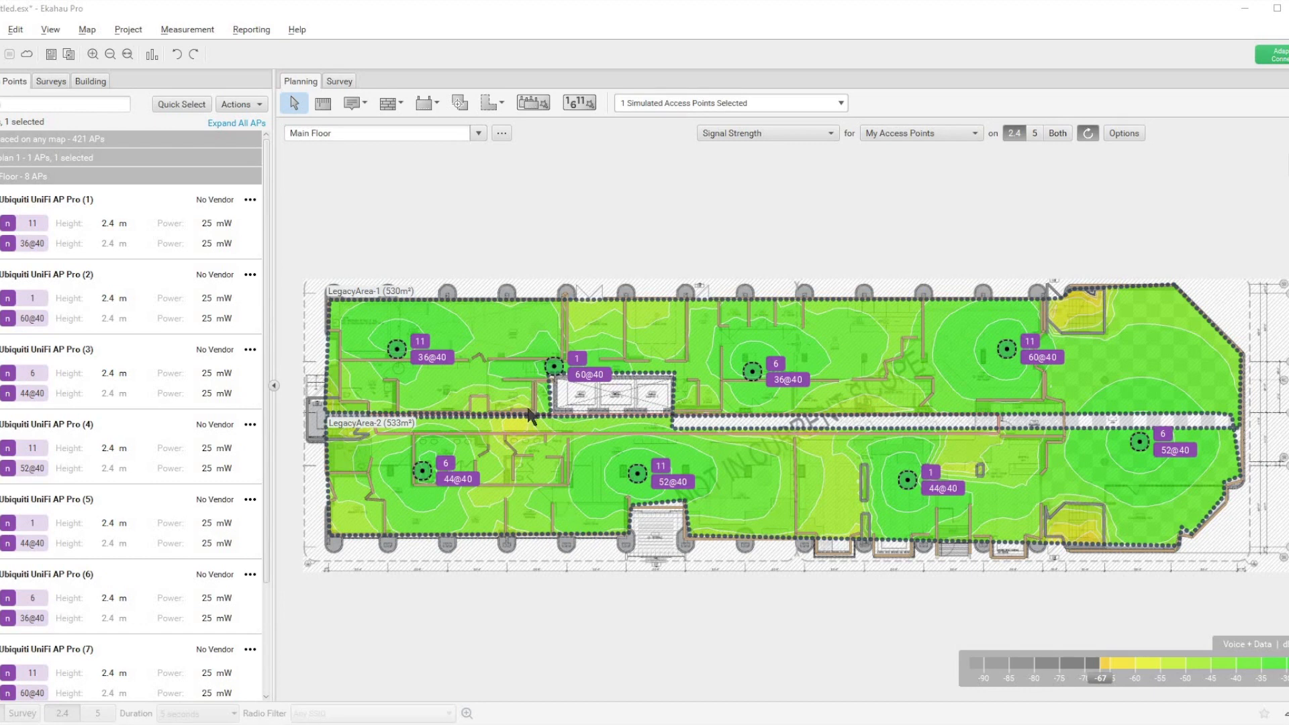
Step: Create an automatic 2.4 and 5 GHz channel plan for My APs with unnecessary 2.4 GHz radios disabled, and undo it
left_click(579, 104)
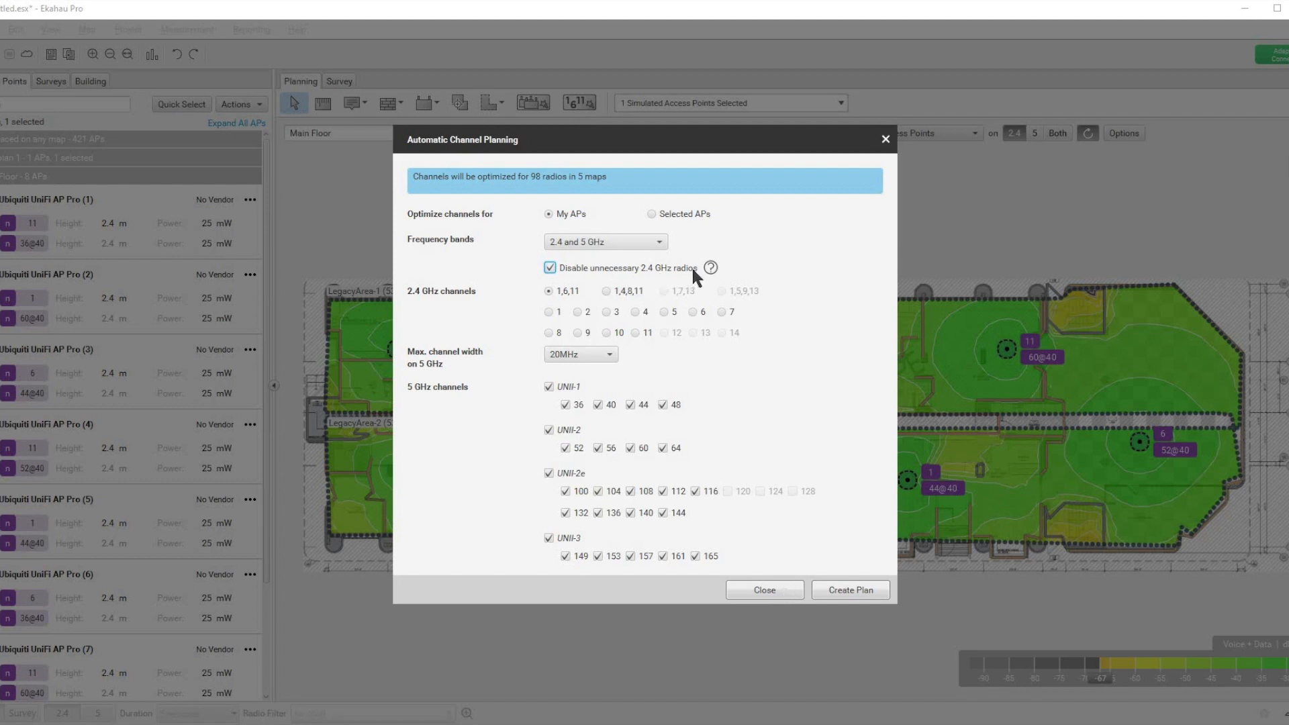
left_click(847, 589)
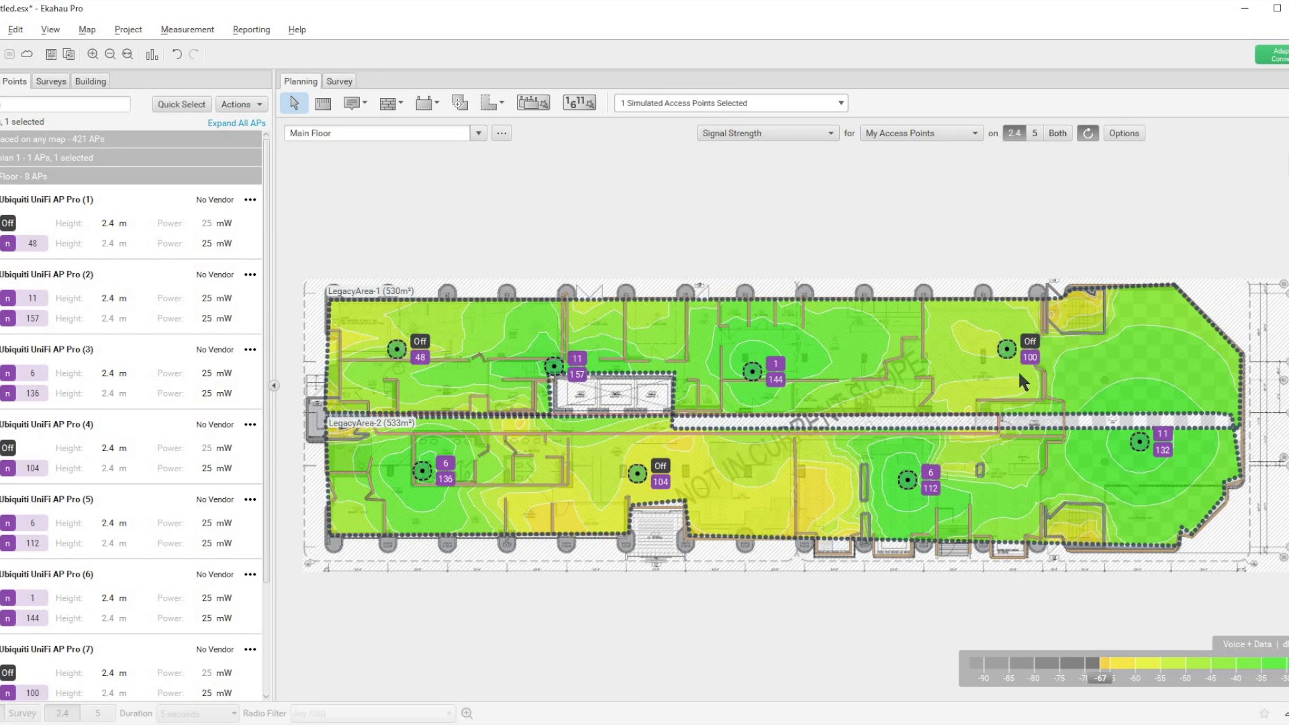
key("ctrl+z")
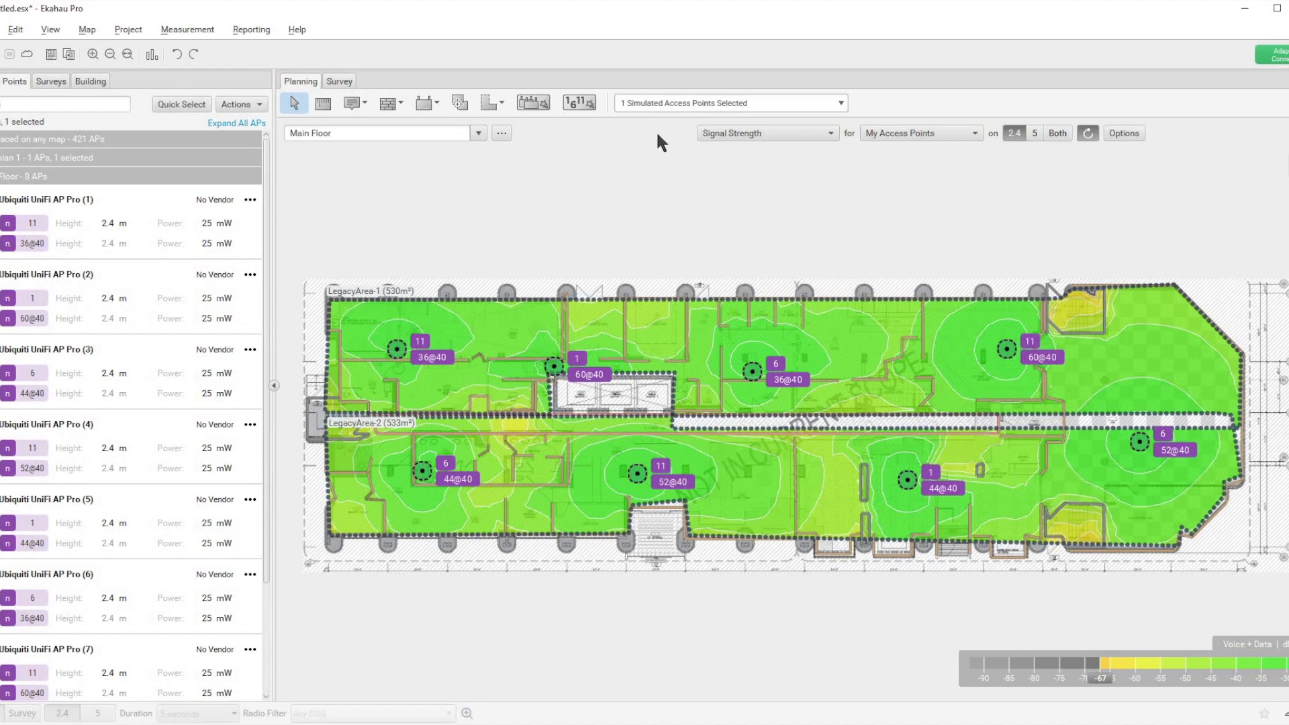
Step: Create an automatic 2.4 and 5 GHz channel plan for My APs at 20MHz maximum width, disabling unnecessary 2.4 GHz radios
left_click(580, 102)
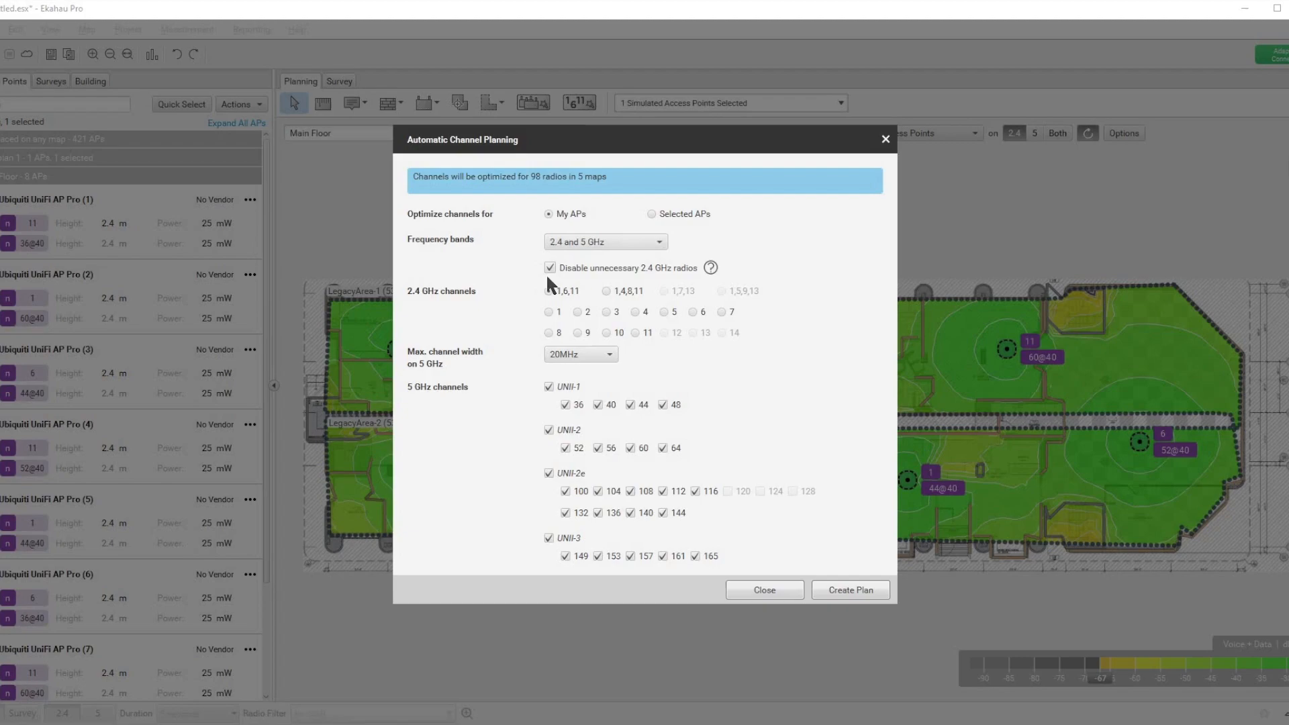
left_click(841, 588)
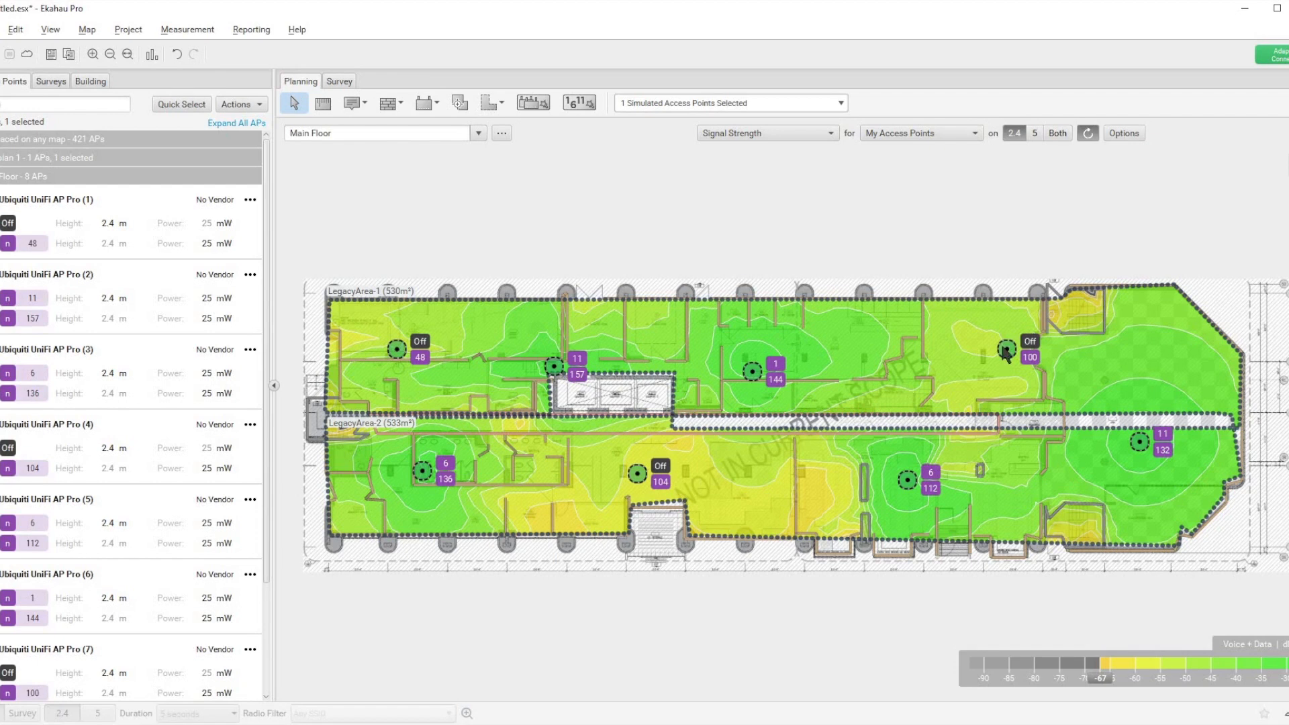
mouse_move(1006, 352)
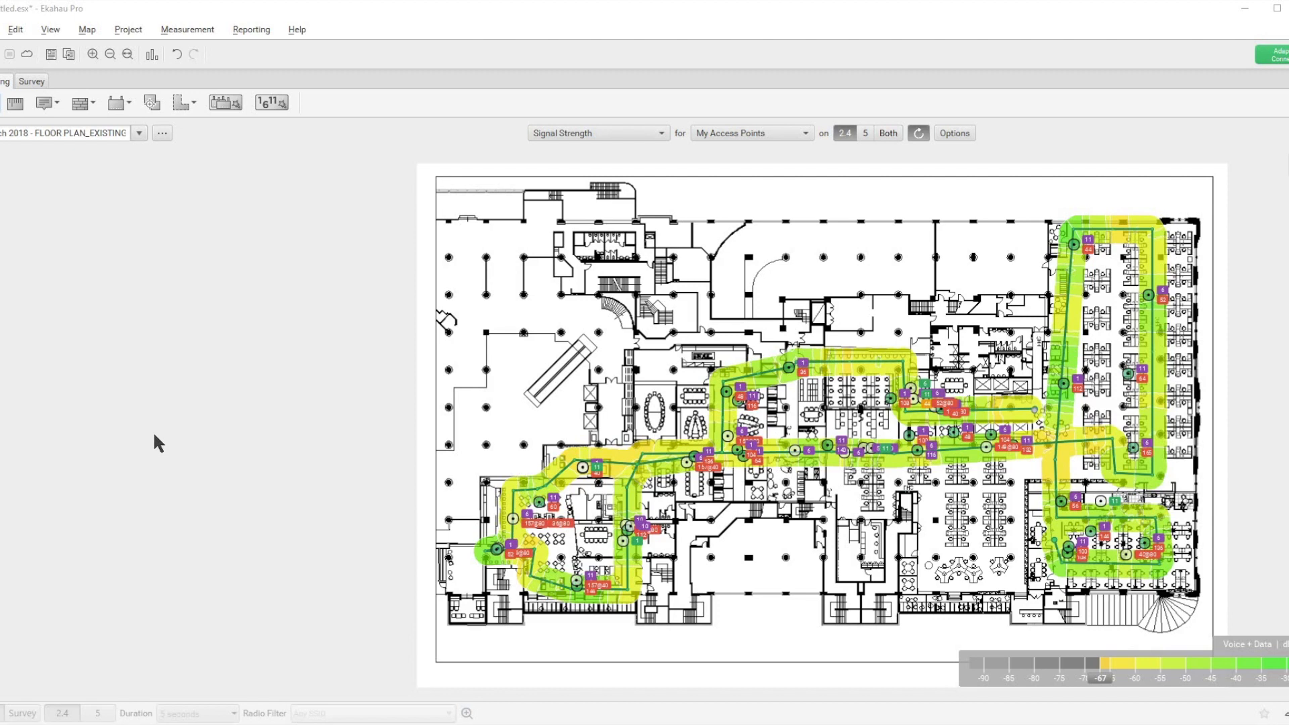
Step: Show the Channel Interference heatmap on the March 2018 floor plan and open its visualization options
left_click(629, 138)
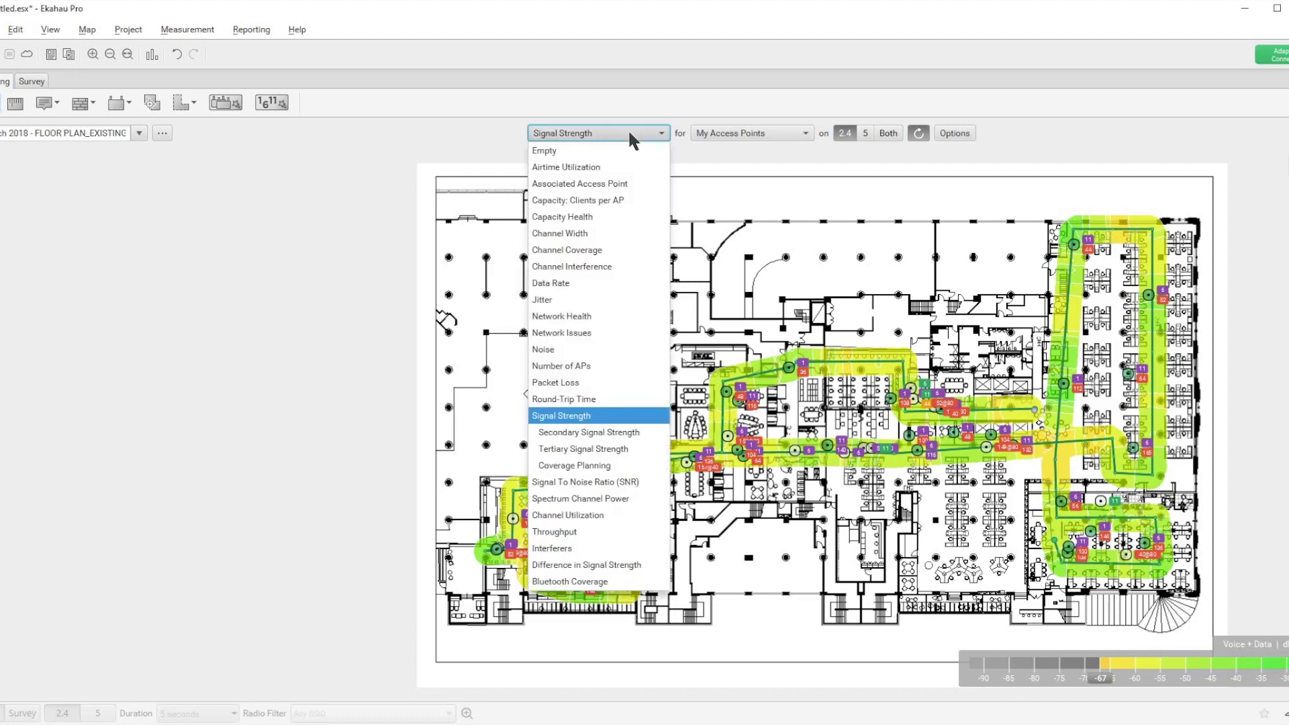
left_click(602, 268)
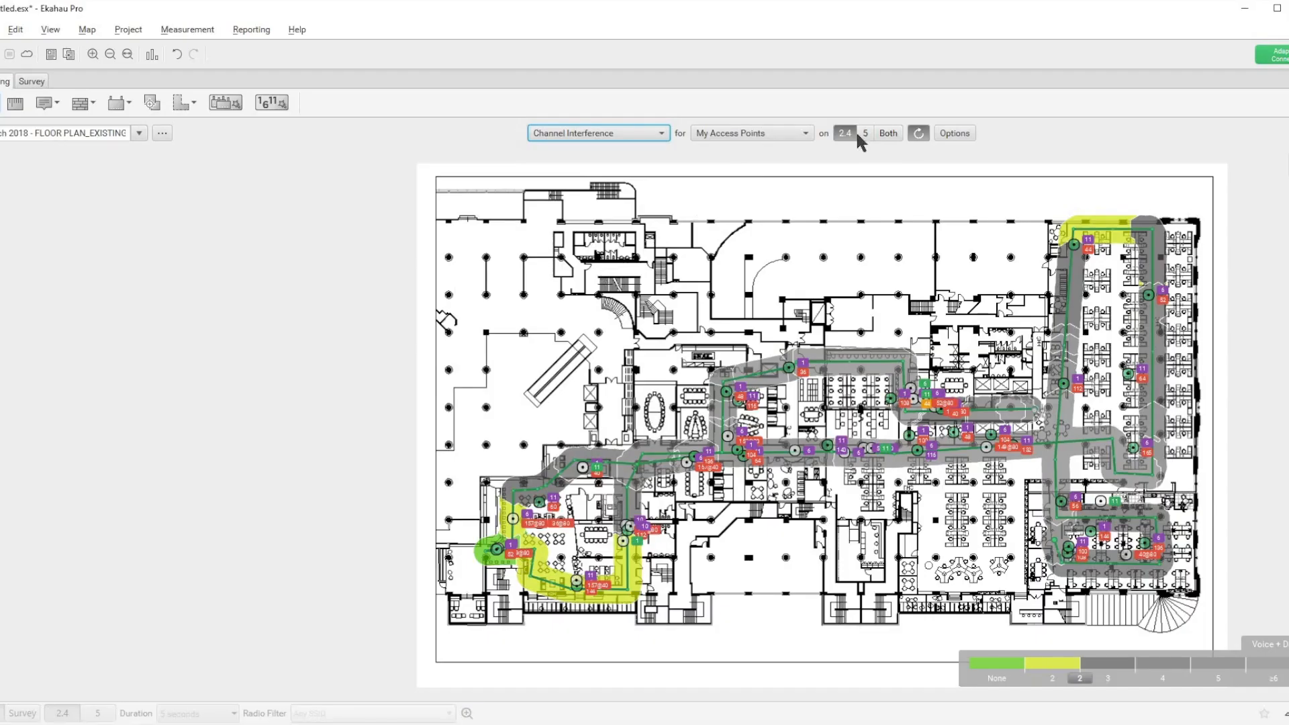
left_click(953, 133)
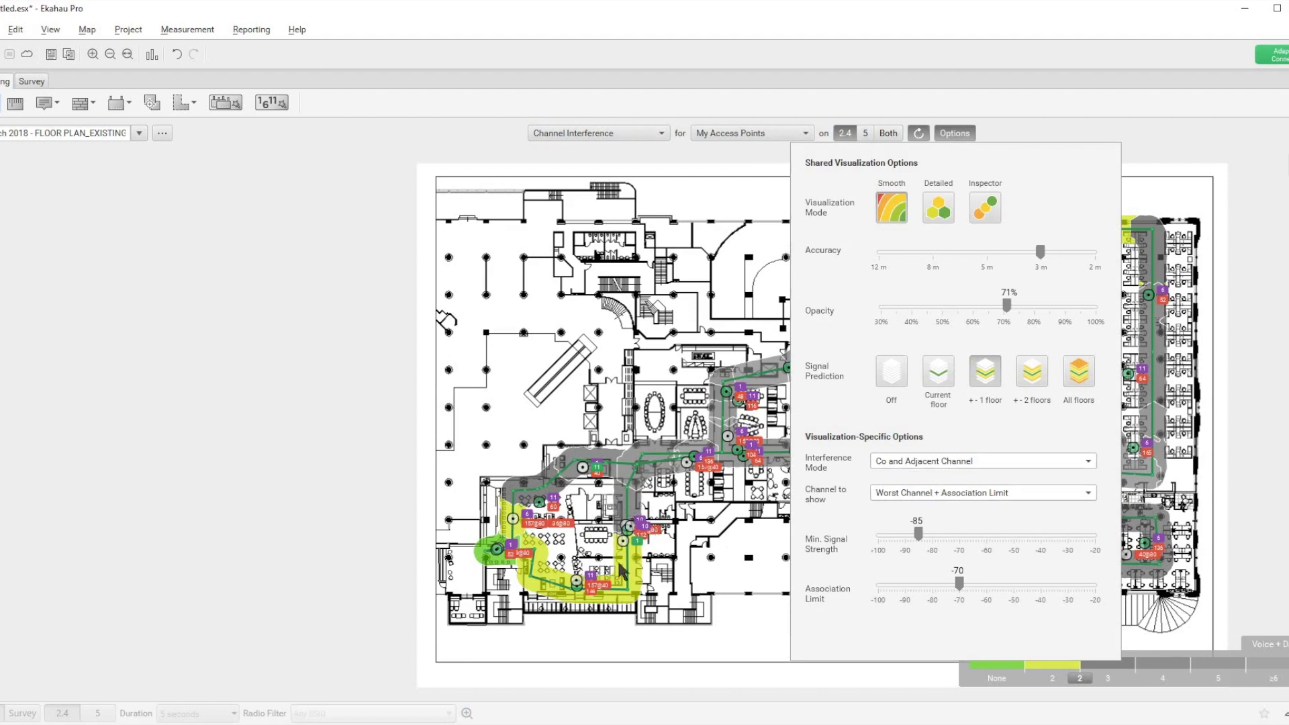
Step: Compare the Worst channel and Associated channel interference displays, and restore Worst Channel + Association Limit
left_click(936, 492)
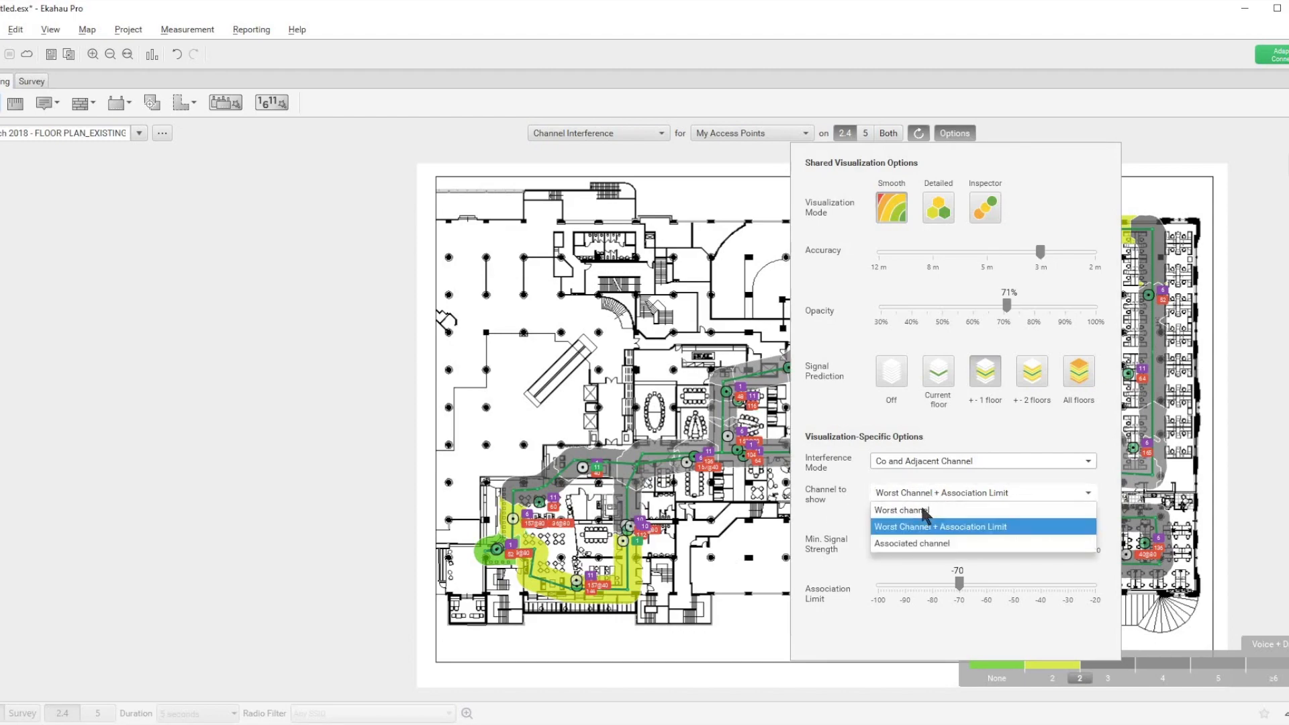
left_click(923, 512)
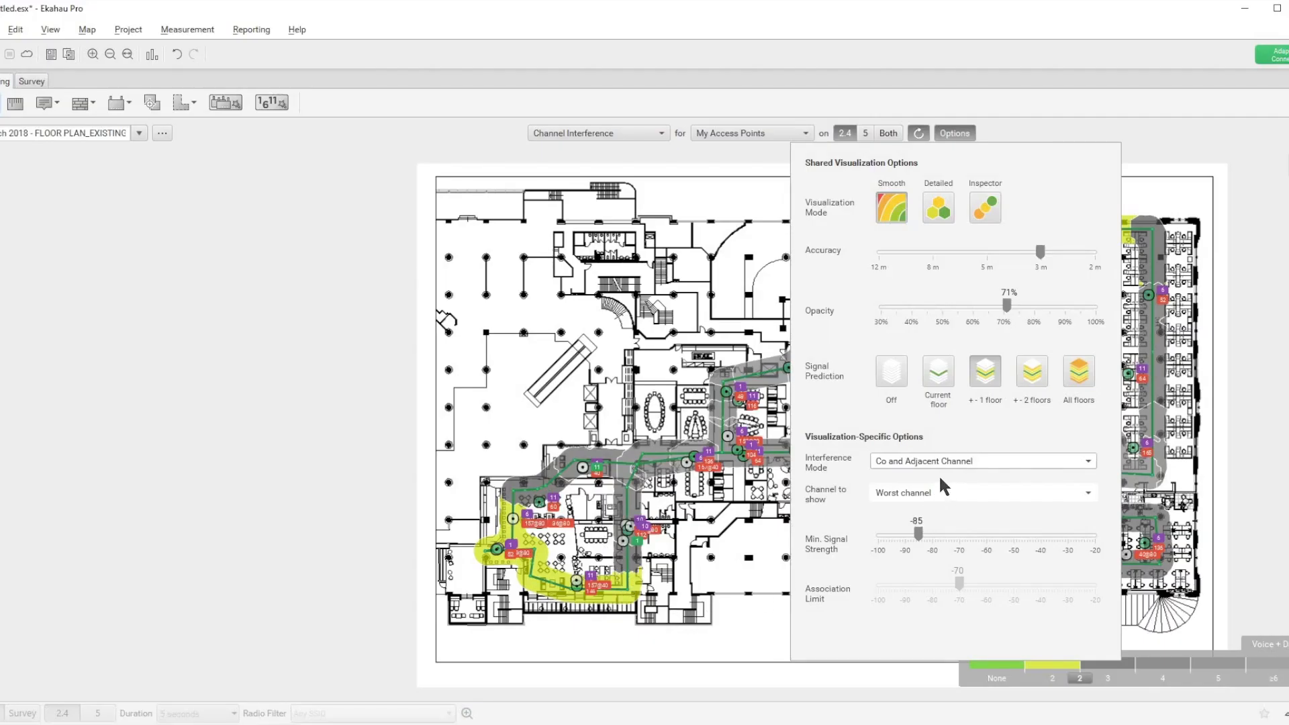
left_click(930, 494)
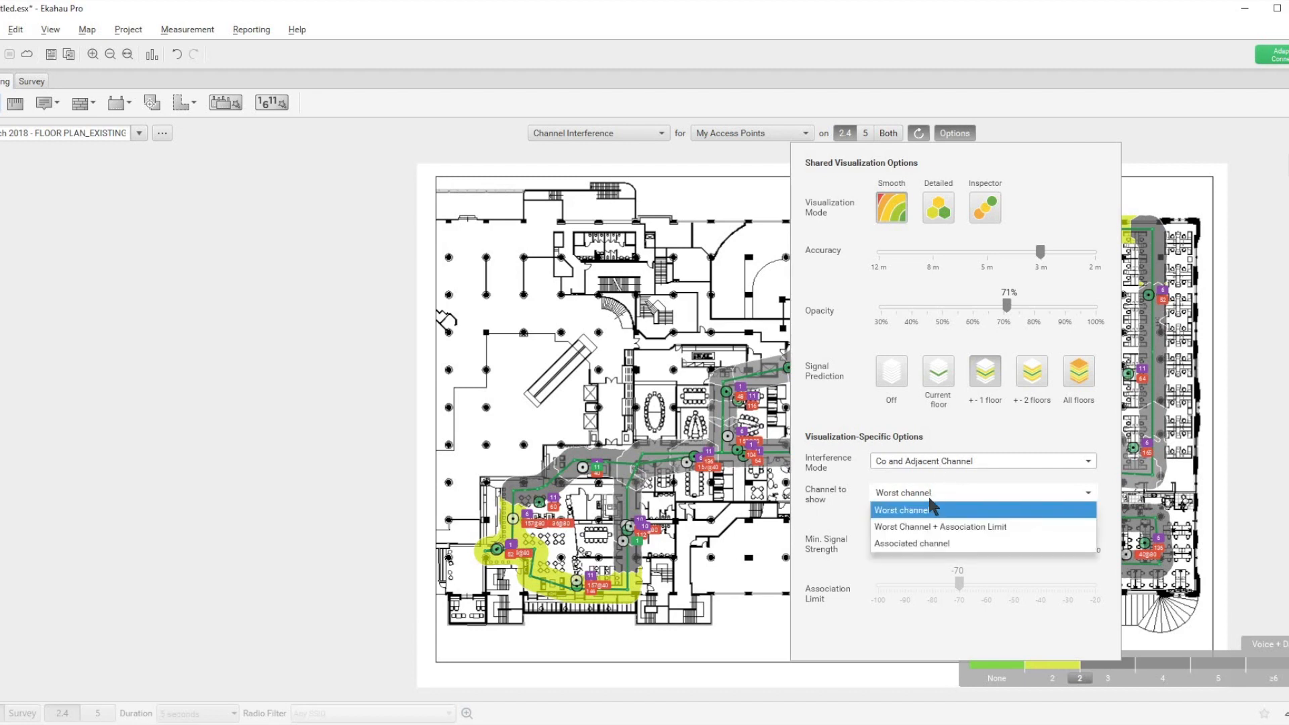
left_click(929, 544)
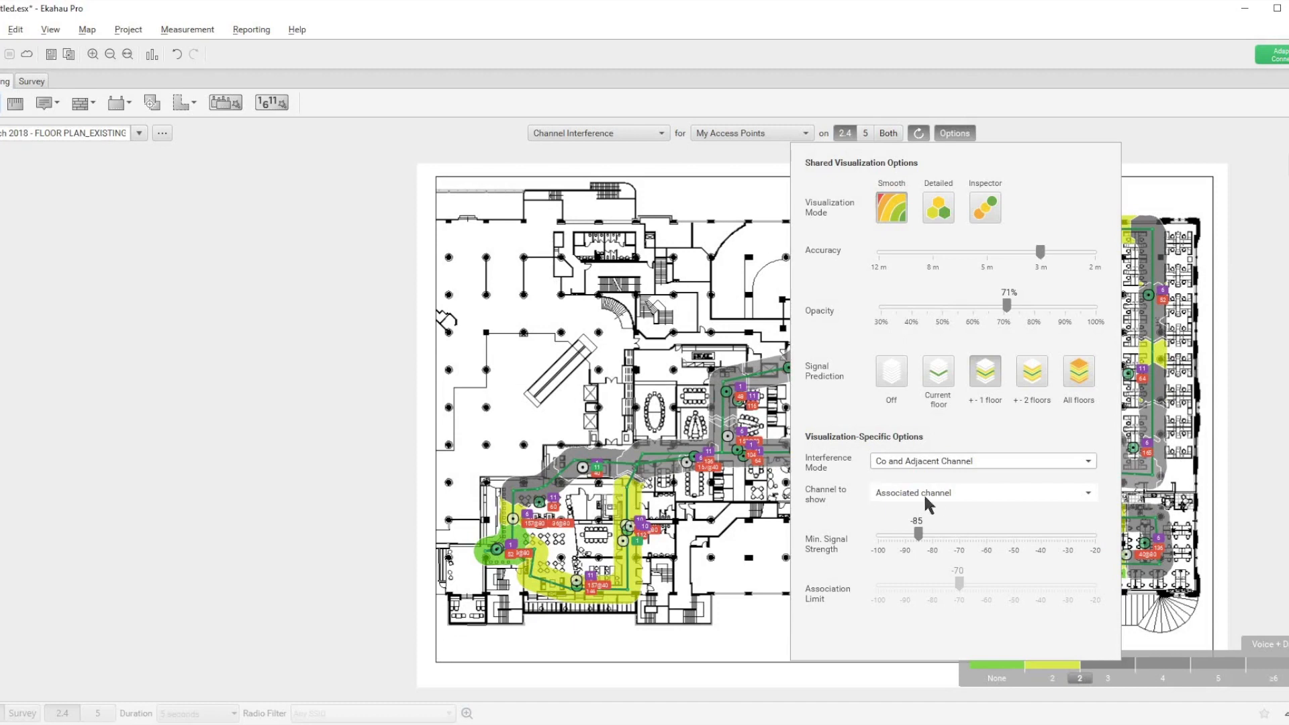
left_click(931, 491)
left_click(928, 522)
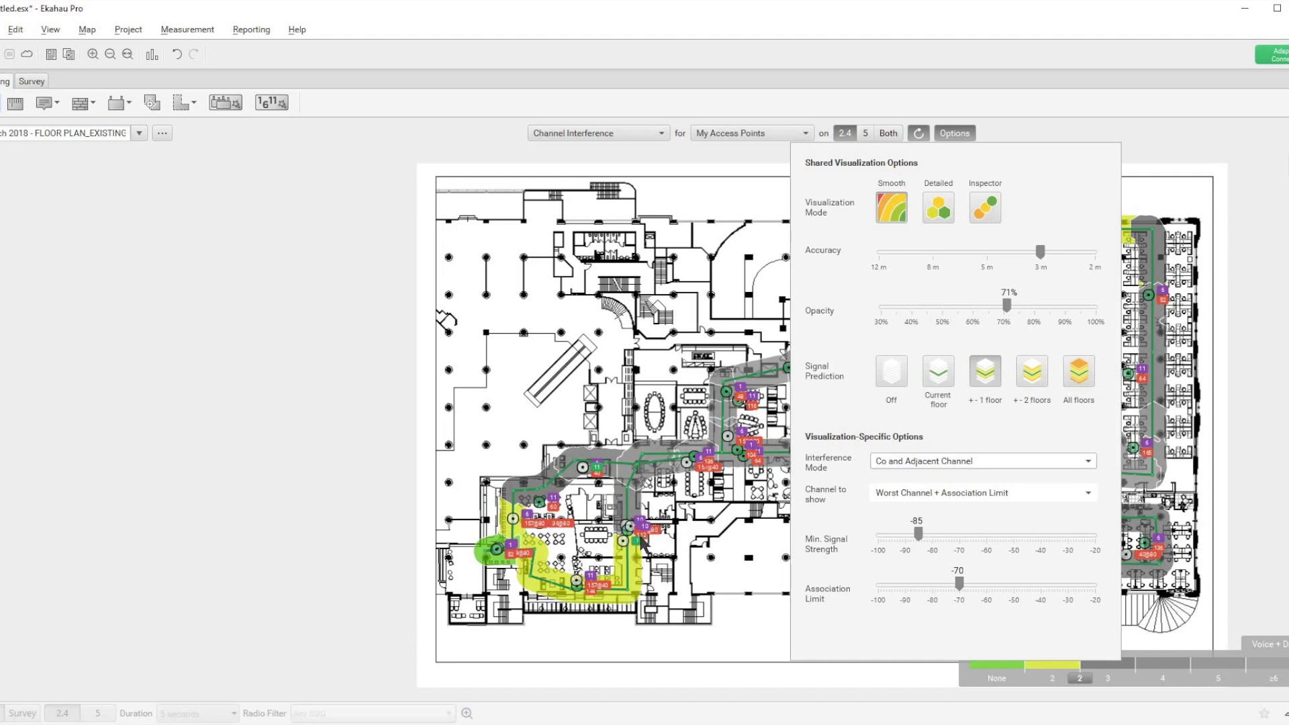
mouse_move(642, 542)
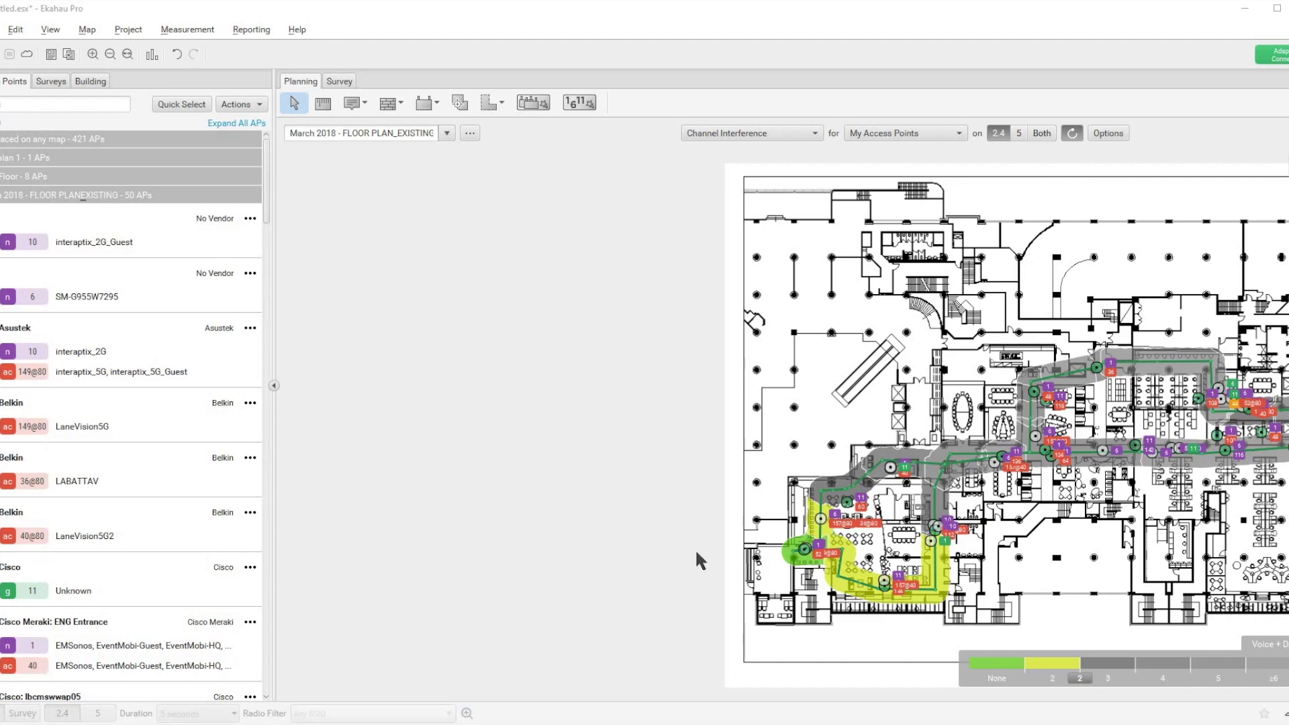
Step: Select access point LBCQQT-2-WAP25 in the southwest of the floor plan and jump to its entry in the access point list
left_click(847, 504)
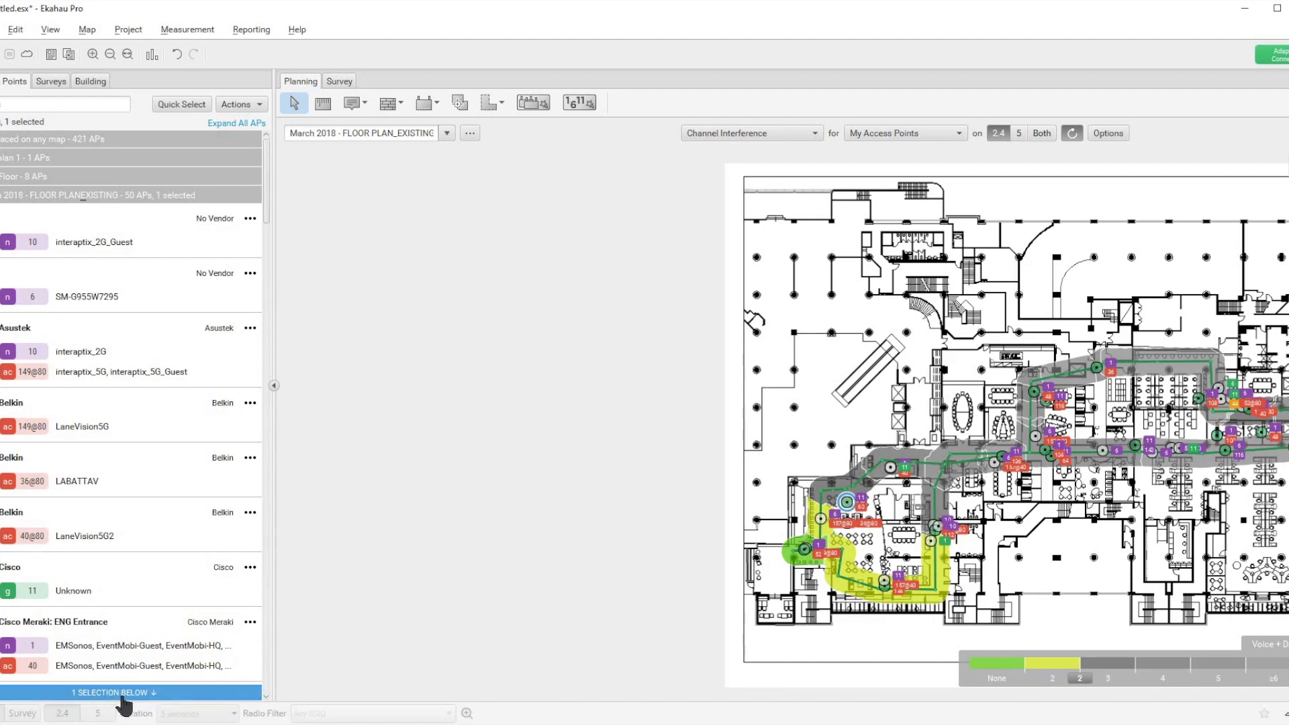
left_click(123, 694)
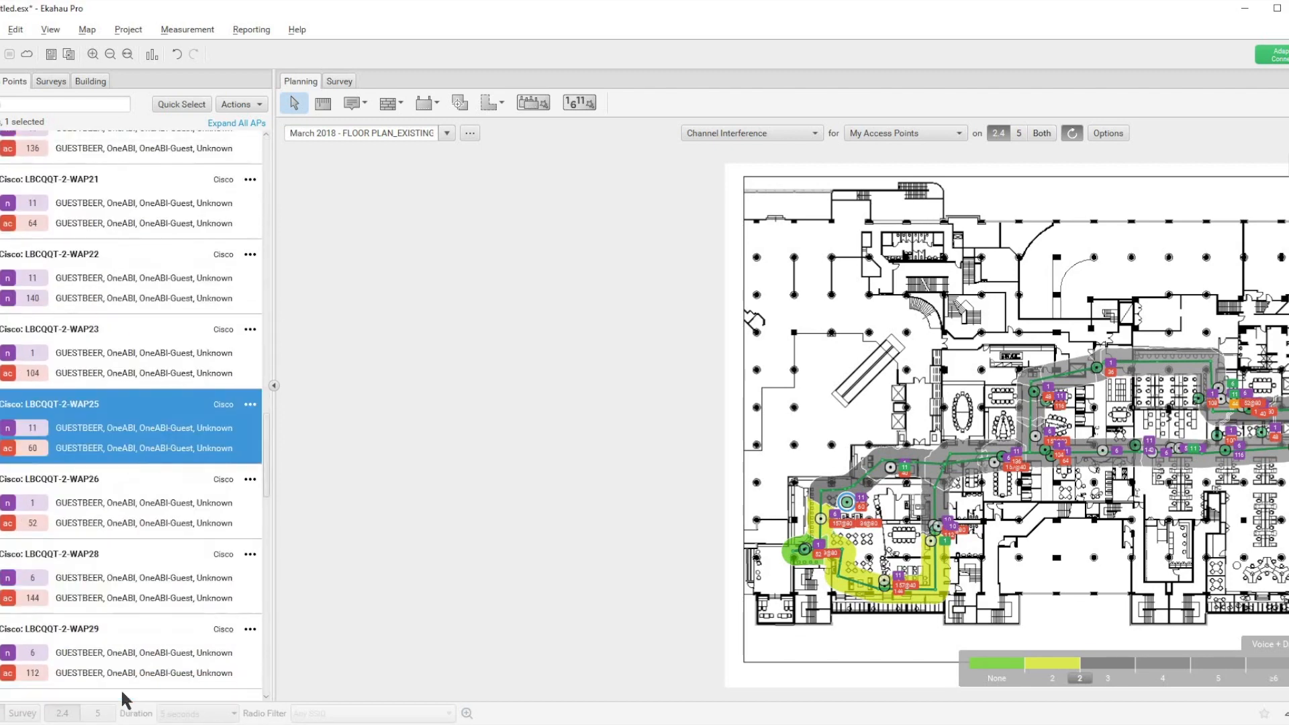